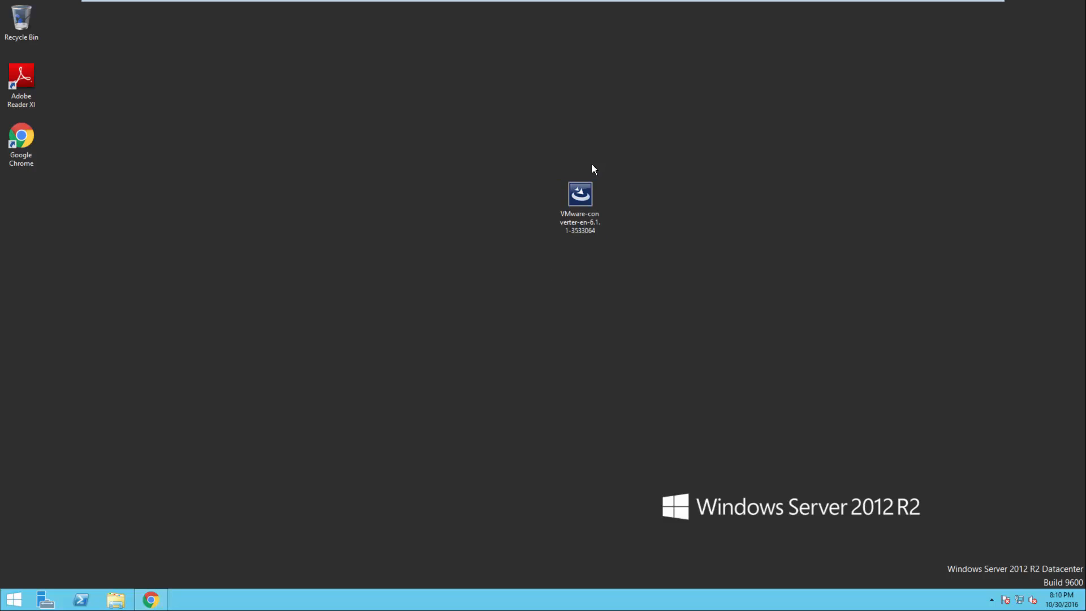
Launch the VMware-converter-en-6.1.1-3533064 installer from the desktop.
{"action": "left_click", "coordinate": [582, 192]}
{"action": "double_click", "coordinate": [589, 192]}
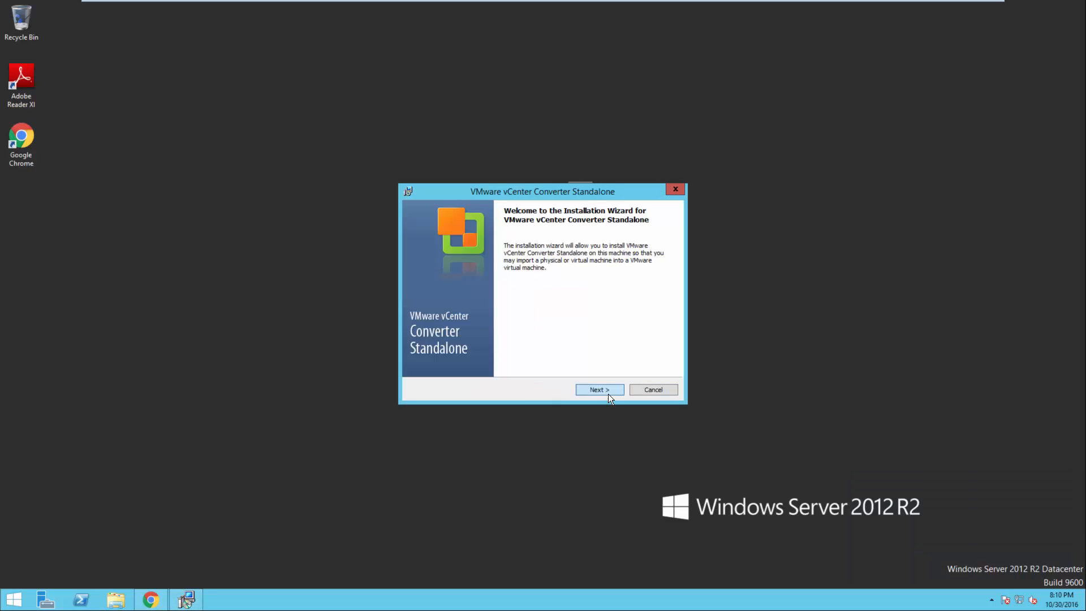
Install Converter locally in the default folder with the license accepted and CEIP declined, then launch the client.
{"action": "left_click", "coordinate": [609, 394]}
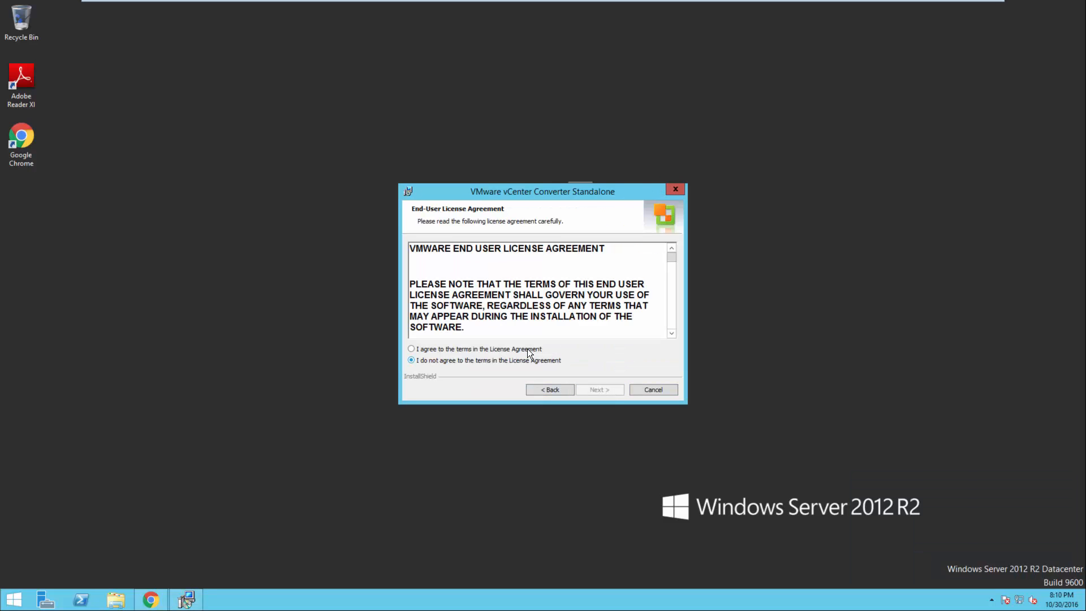
{"action": "left_click", "coordinate": [527, 348]}
{"action": "left_click", "coordinate": [589, 385]}
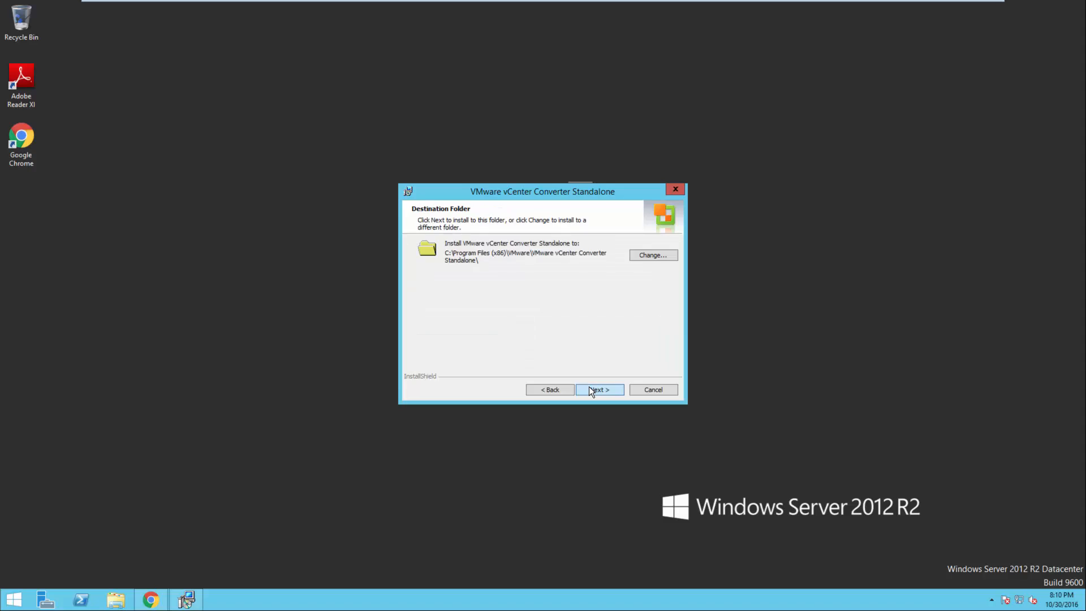
{"action": "left_click", "coordinate": [589, 385]}
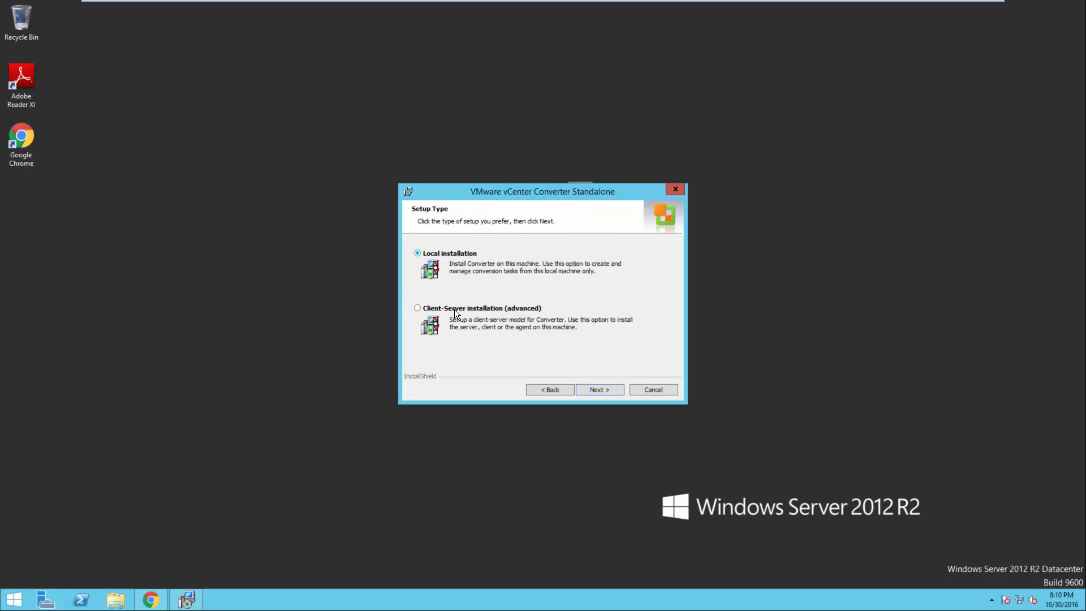
{"action": "left_click", "coordinate": [600, 388]}
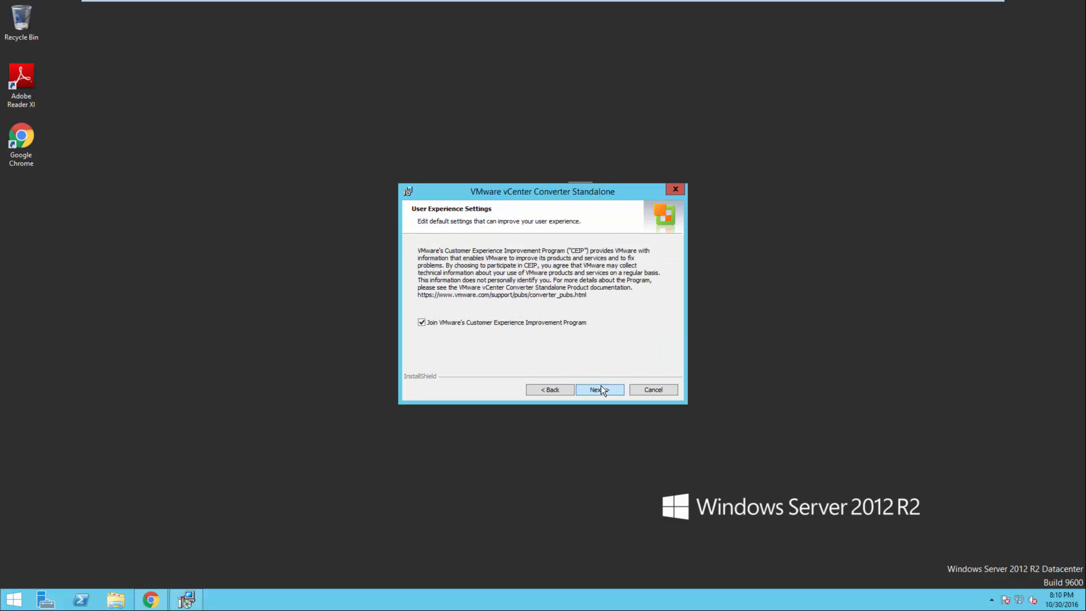
{"action": "left_click", "coordinate": [501, 325]}
{"action": "left_click", "coordinate": [595, 390]}
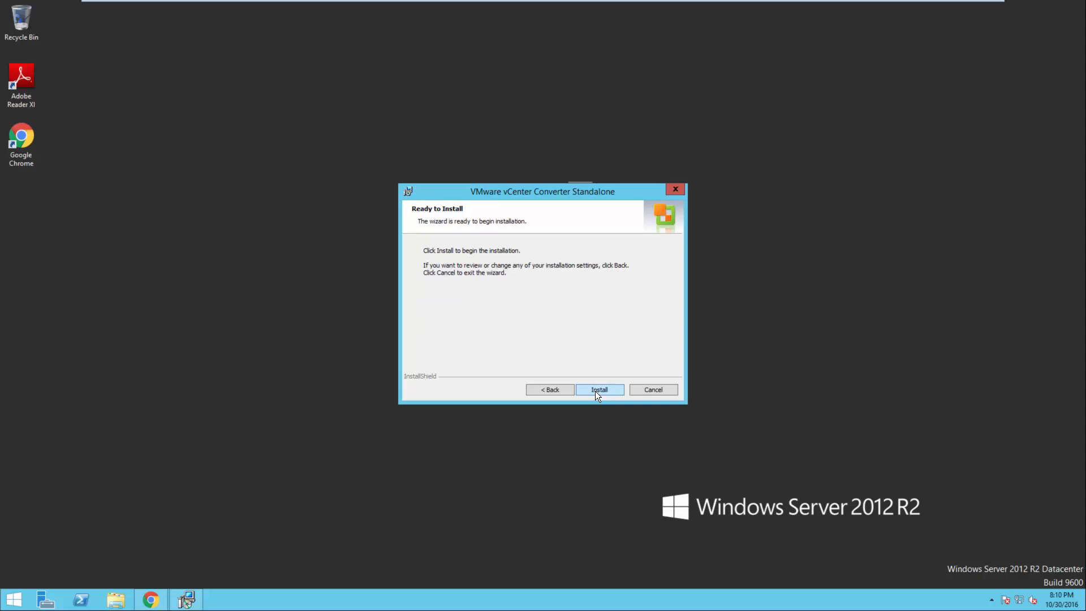
{"action": "left_click", "coordinate": [594, 390]}
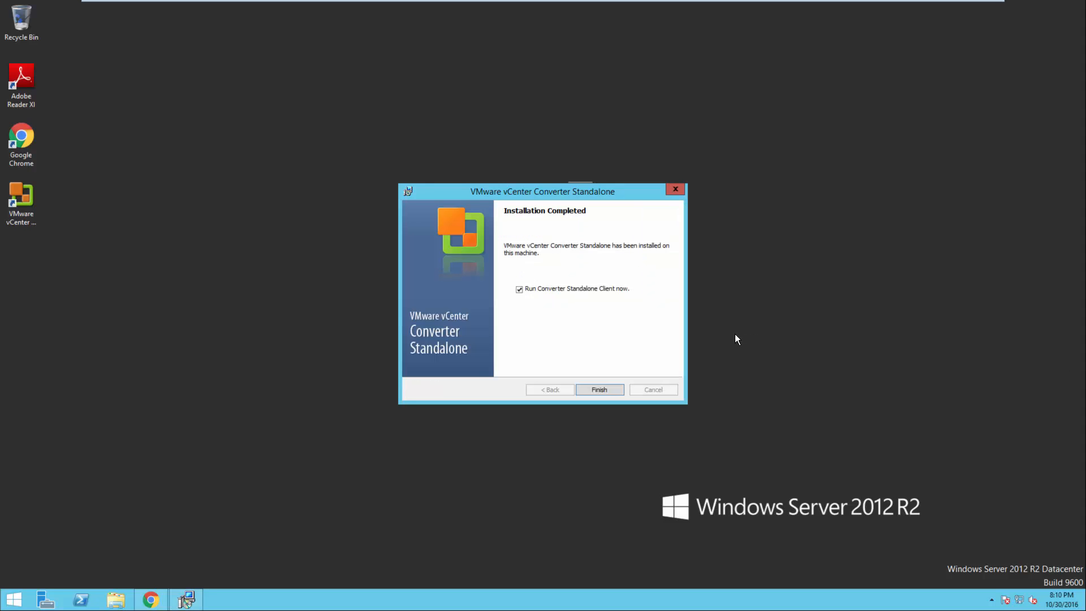
{"action": "left_click", "coordinate": [597, 389]}
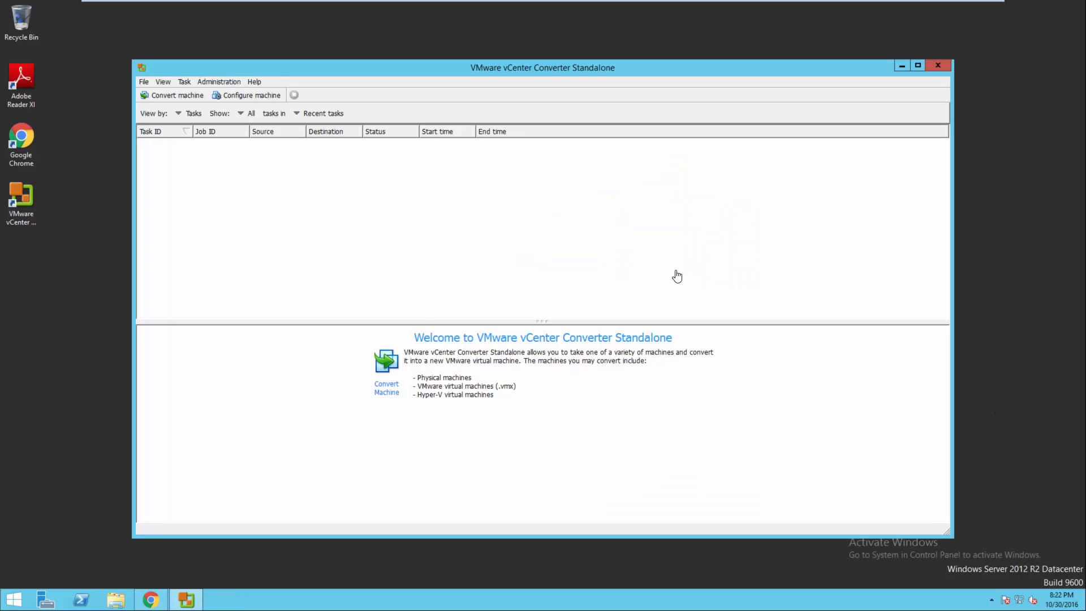
Start a conversion of a powered-off VMware Infrastructure virtual machine.
{"action": "left_click", "coordinate": [180, 96]}
{"action": "left_click", "coordinate": [568, 225]}
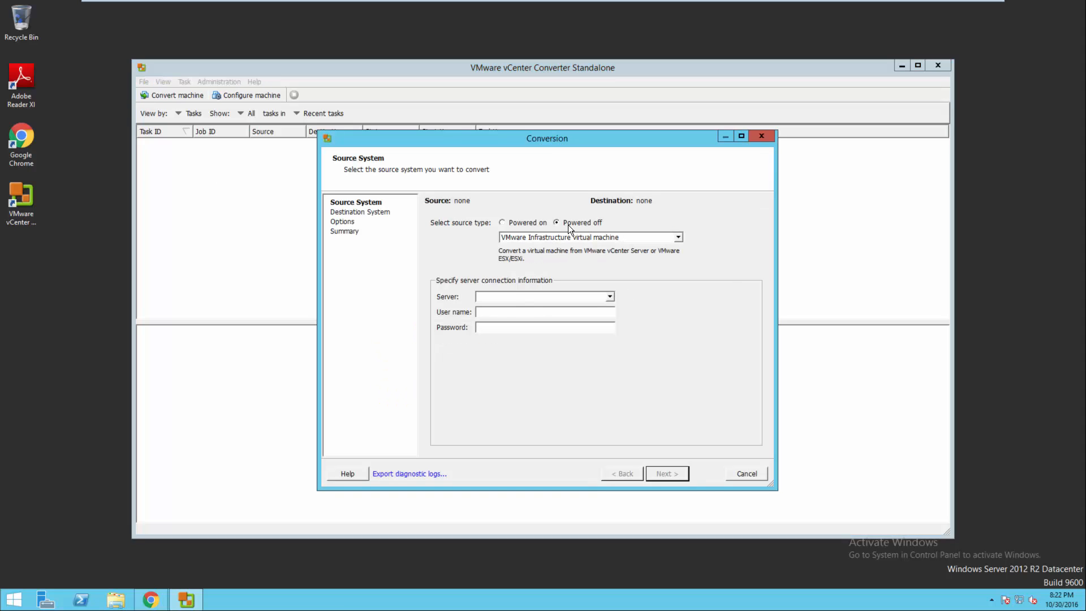
{"action": "left_click", "coordinate": [556, 237]}
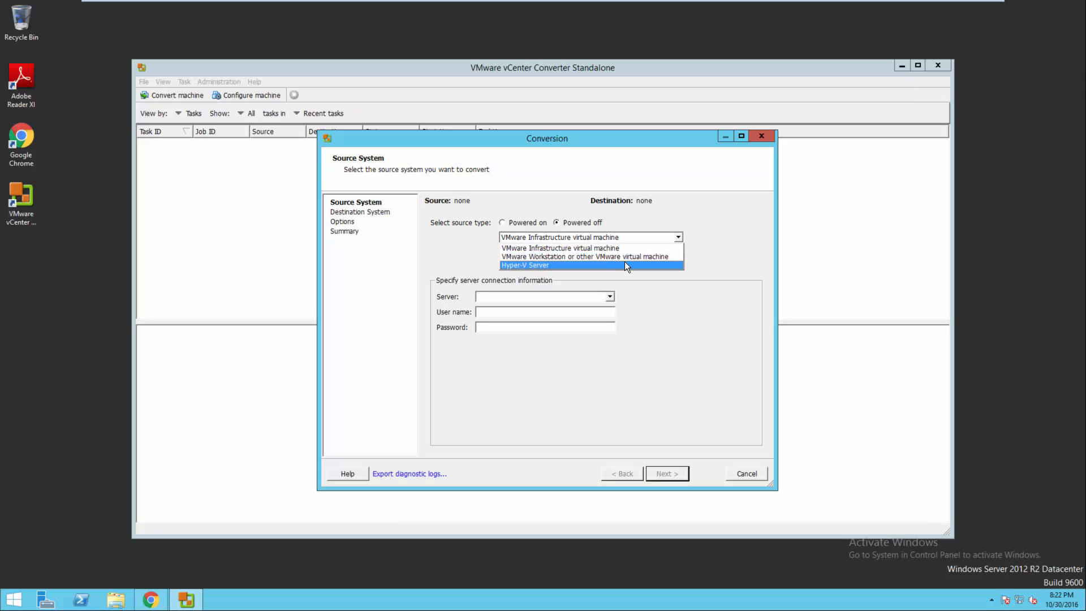
{"action": "left_click", "coordinate": [591, 247]}
Connect to source server vc.vital.local with the administrator user name and password.
{"action": "left_click", "coordinate": [609, 296]}
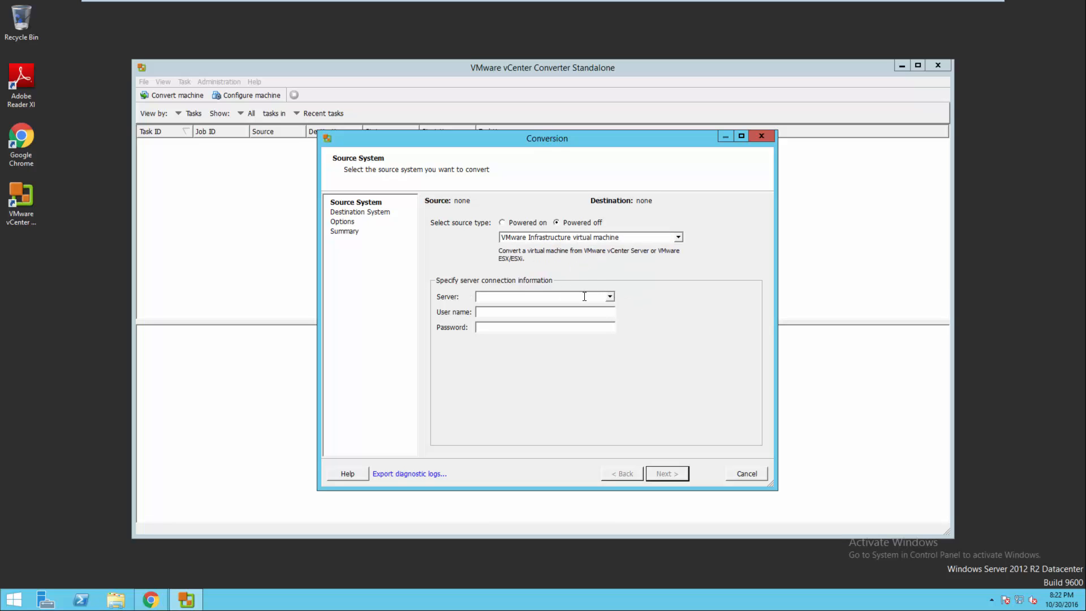
{"action": "type", "text": "vc.vit"}
{"action": "type", "text": "al.loca"}
{"action": "type", "text": "adminis"}
{"action": "type", "text": "trator"}
{"action": "key", "text": "Tab"}
{"action": "type", "text": "*******"}
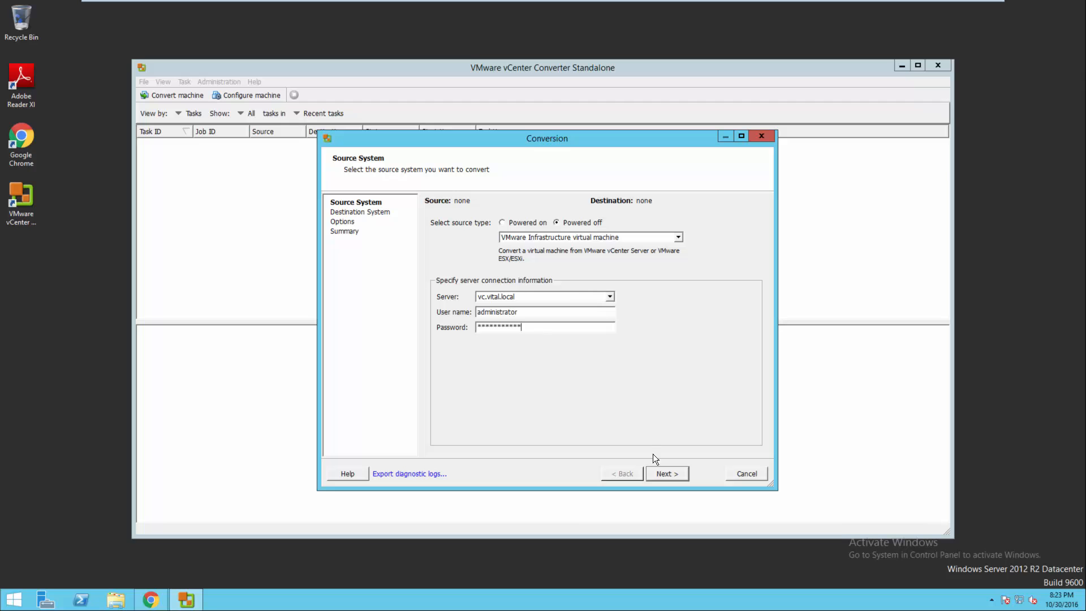
{"action": "left_click", "coordinate": [663, 472]}
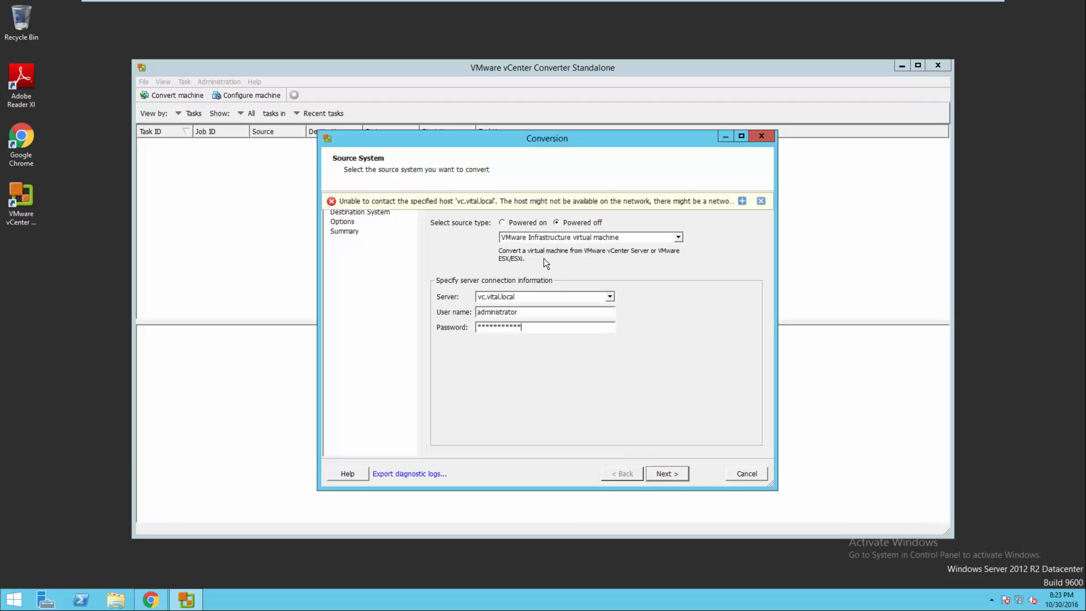
Correct the server name to vc.vita.local, retry, and ignore the certificate warning.
{"action": "double_click", "coordinate": [501, 297]}
{"action": "key", "text": "BackSpace"}
{"action": "left_click", "coordinate": [657, 467]}
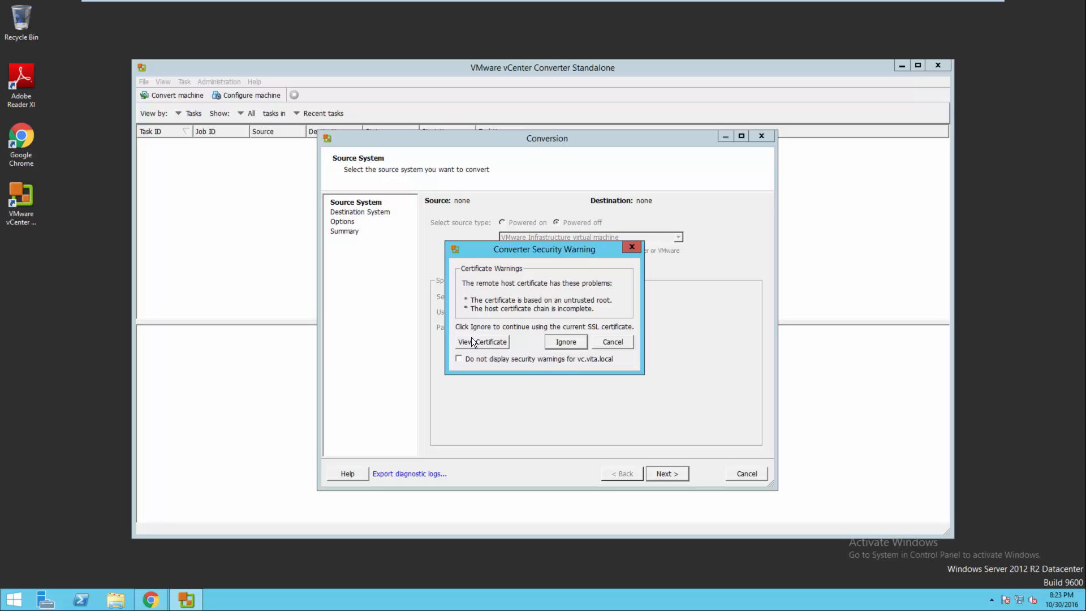
{"action": "left_click", "coordinate": [564, 341]}
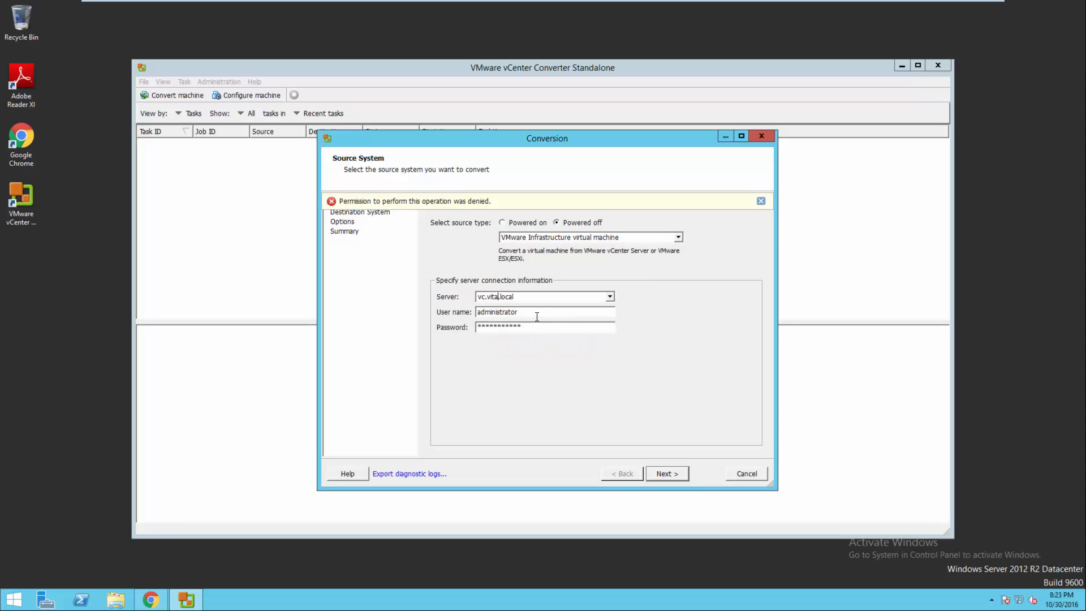
Log in as vita\administrator with its password to reach the source inventory.
{"action": "left_click_drag", "start_coordinate": [534, 316], "coordinate": [460, 318]}
{"action": "type", "text": "admin"}
{"action": "key", "text": "BackSpace"}
{"action": "key", "text": "BackSpace"}
{"action": "key", "text": "BackSpace"}
{"action": "key", "text": "BackSpace"}
{"action": "key", "text": "BackSpace"}
{"action": "type", "text": "vita\\administrator"}
{"action": "key", "text": "Tab"}
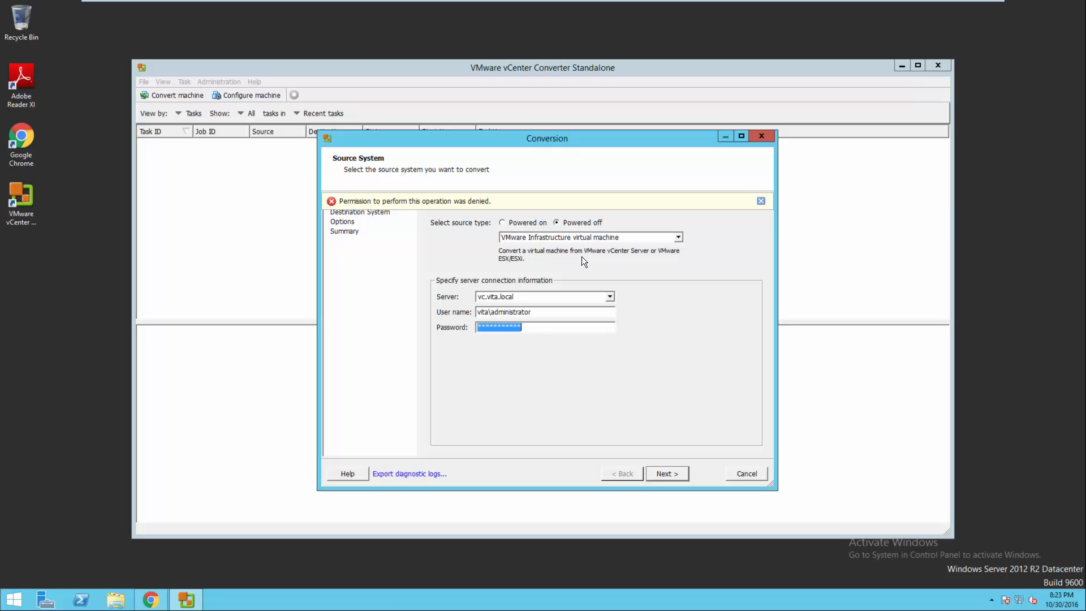
{"action": "type", "text": "***********"}
{"action": "left_click", "coordinate": [659, 474]}
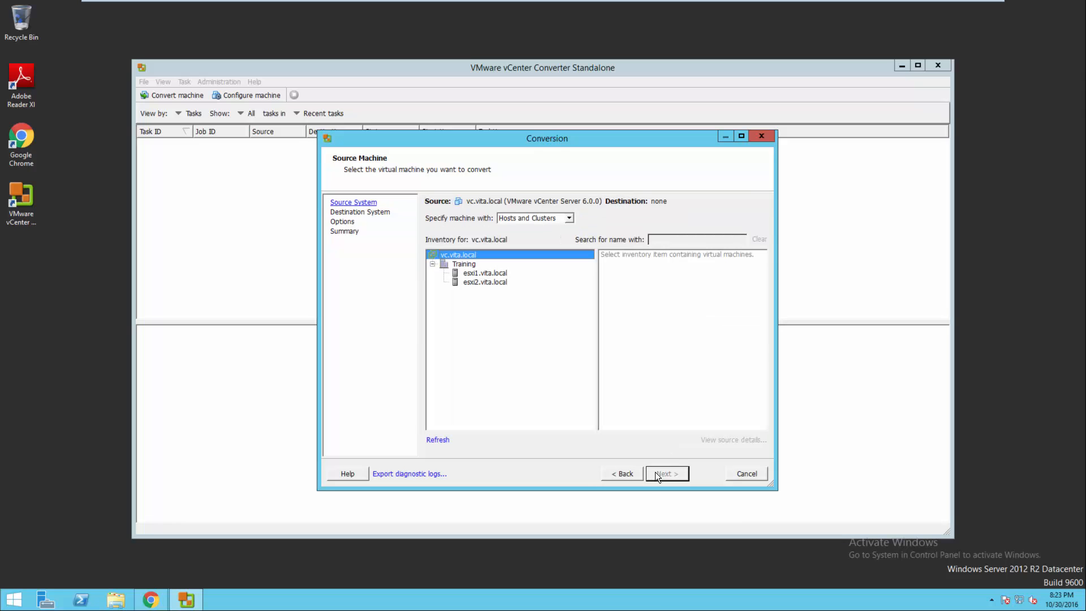
Select VM e732c on esxi1.vita.local as the source machine.
{"action": "left_click", "coordinate": [470, 274]}
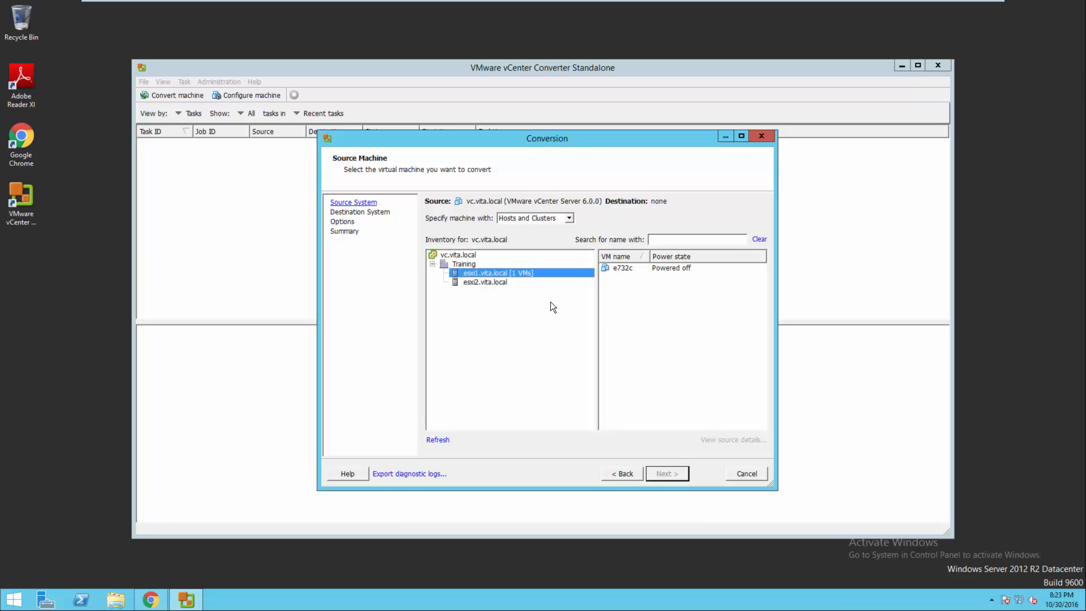
{"action": "left_click", "coordinate": [630, 268]}
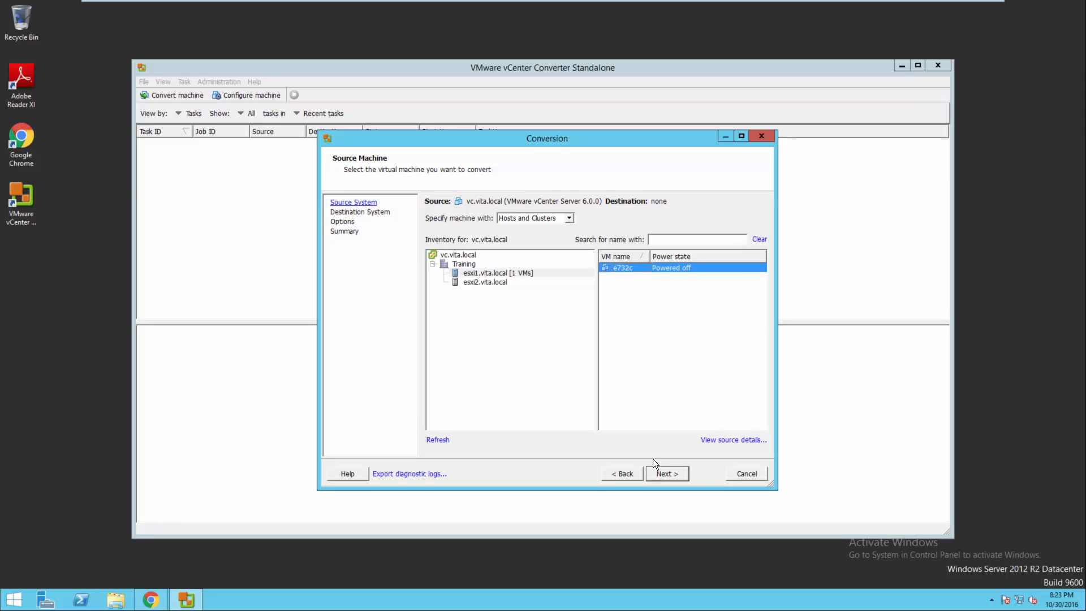
{"action": "left_click", "coordinate": [665, 474]}
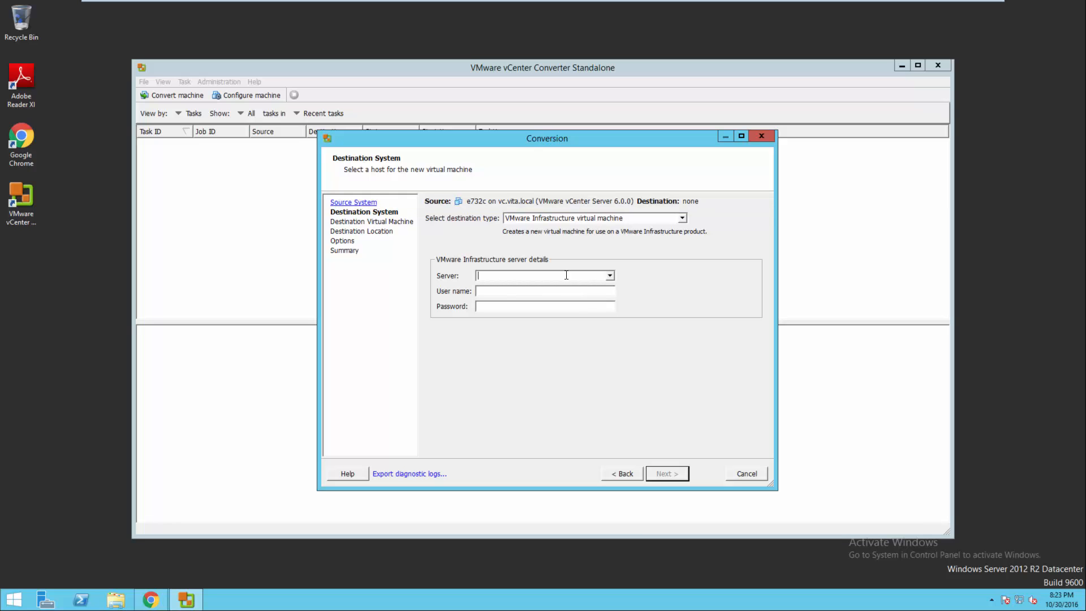
Set destination server vc.vita.local with the domain administrator credentials and ignore the certificate warning.
{"action": "type", "text": "vita"}
{"action": "key", "text": "BackSpace"}
{"action": "key", "text": "BackSpace"}
{"action": "key", "text": "BackSpace"}
{"action": "key", "text": "BackSpace"}
{"action": "type", "text": "vc.vita.localwita\\administrator***********"}
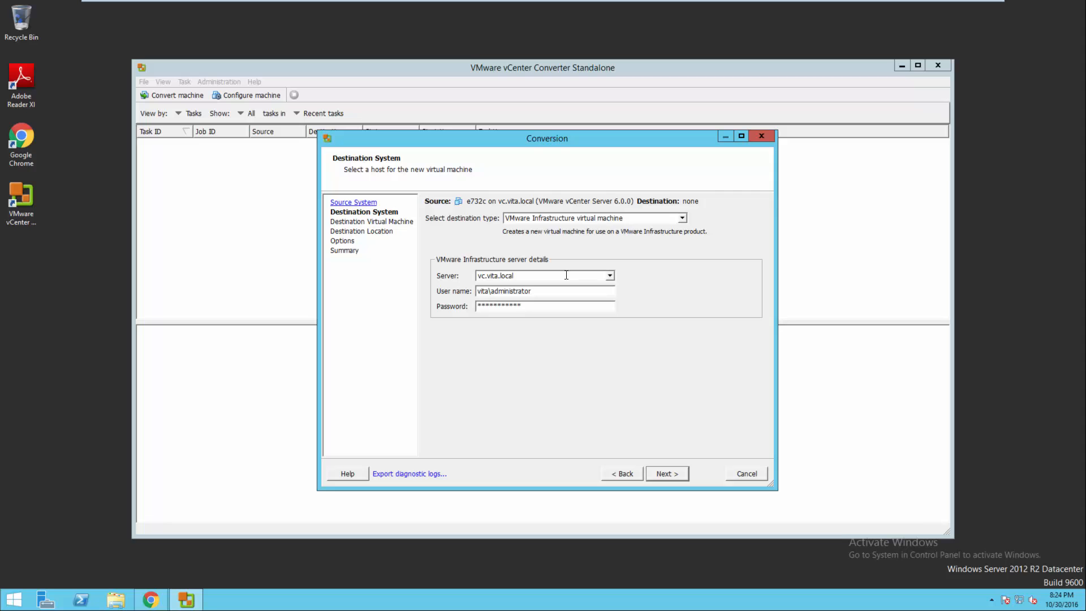
{"action": "left_click", "coordinate": [654, 474]}
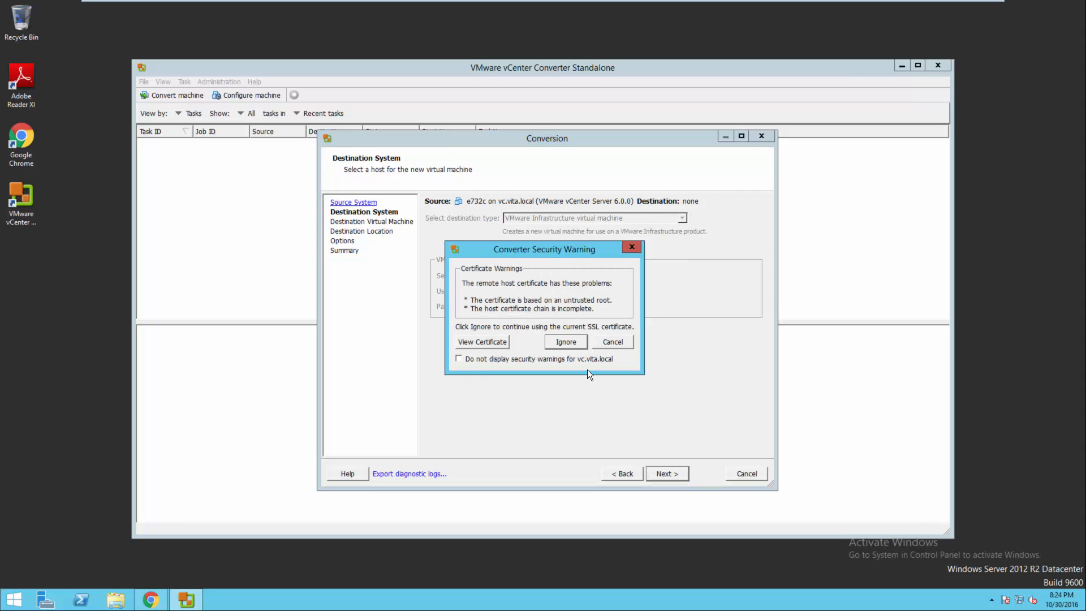
{"action": "left_click", "coordinate": [574, 341]}
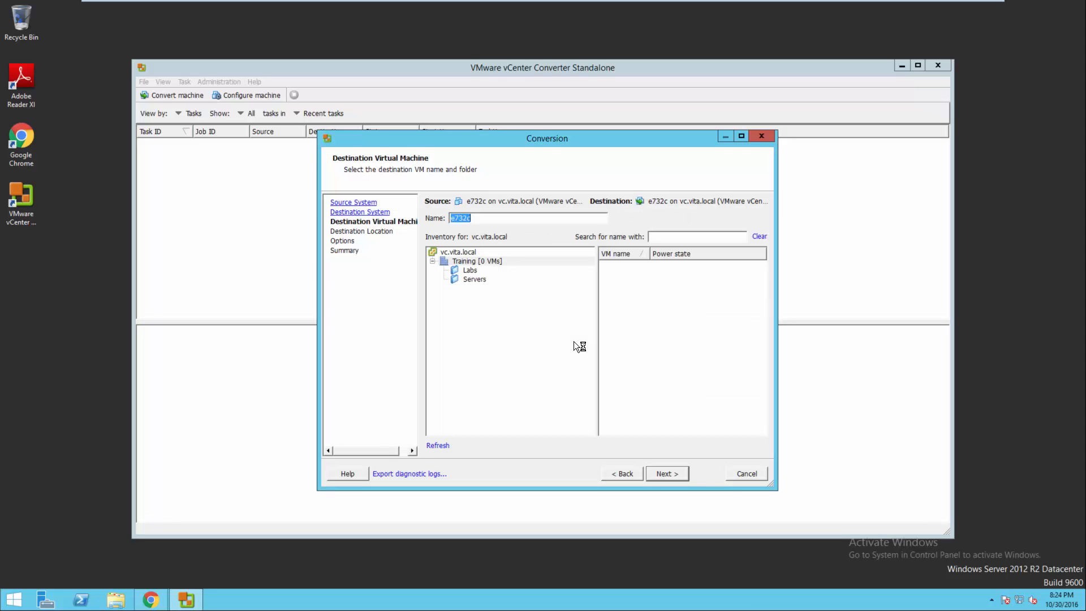
Put the new VM in the Labs folder and rename it from e732c to e732B.
{"action": "left_click", "coordinate": [470, 279]}
{"action": "left_click", "coordinate": [469, 271]}
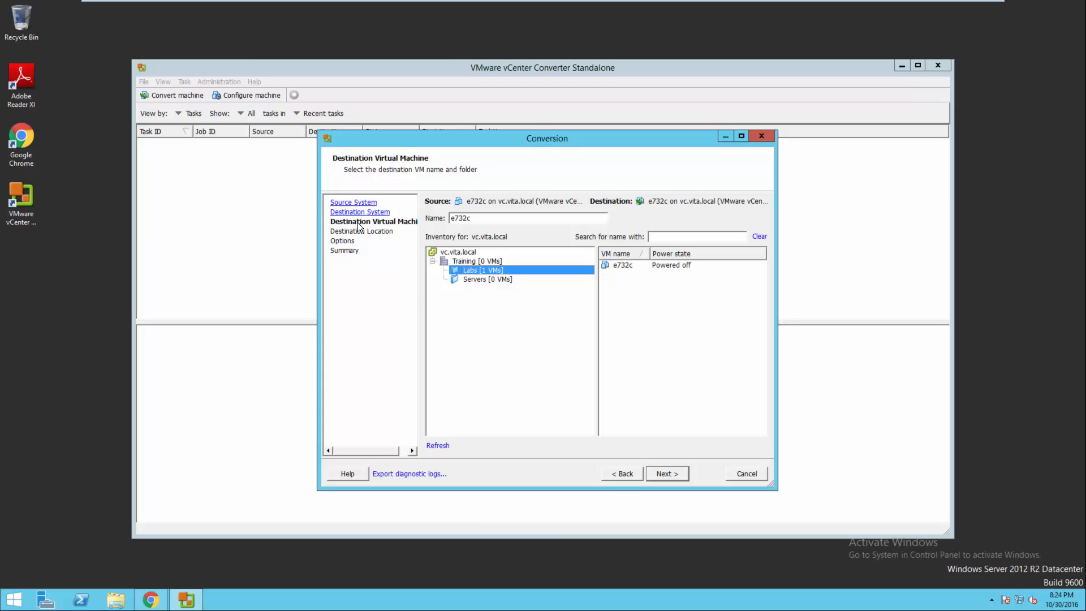
{"action": "left_click", "coordinate": [512, 219]}
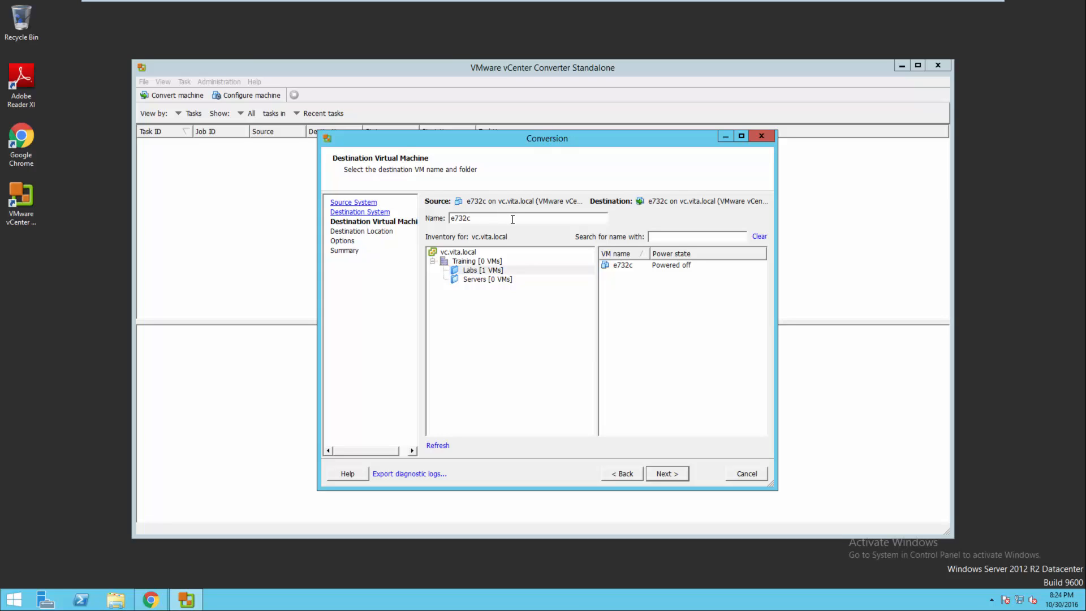
{"action": "key", "text": "BackSpace"}
{"action": "type", "text": "B"}
{"action": "left_click", "coordinate": [666, 469]}
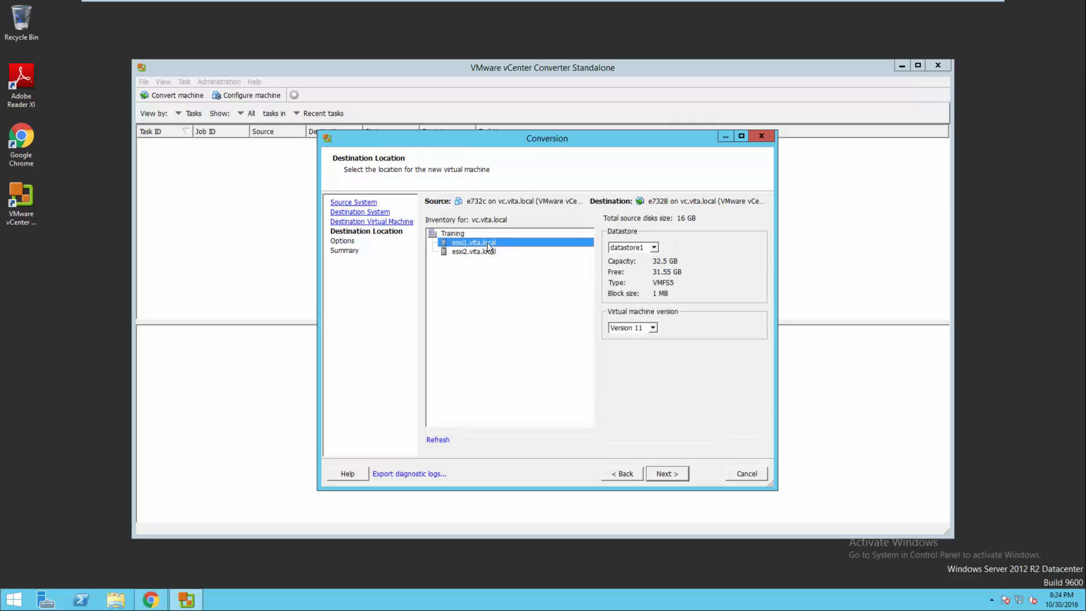
Target host esxi2.vita.local, datastore iSCSI2, and virtual machine Version 9.
{"action": "left_click", "coordinate": [475, 251]}
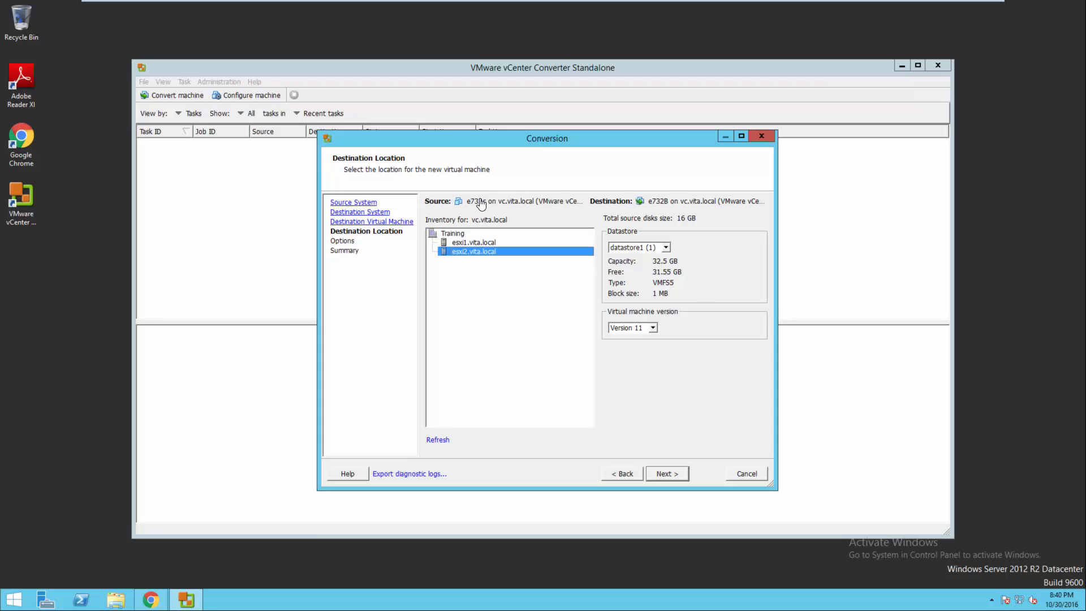
{"action": "left_click", "coordinate": [644, 252]}
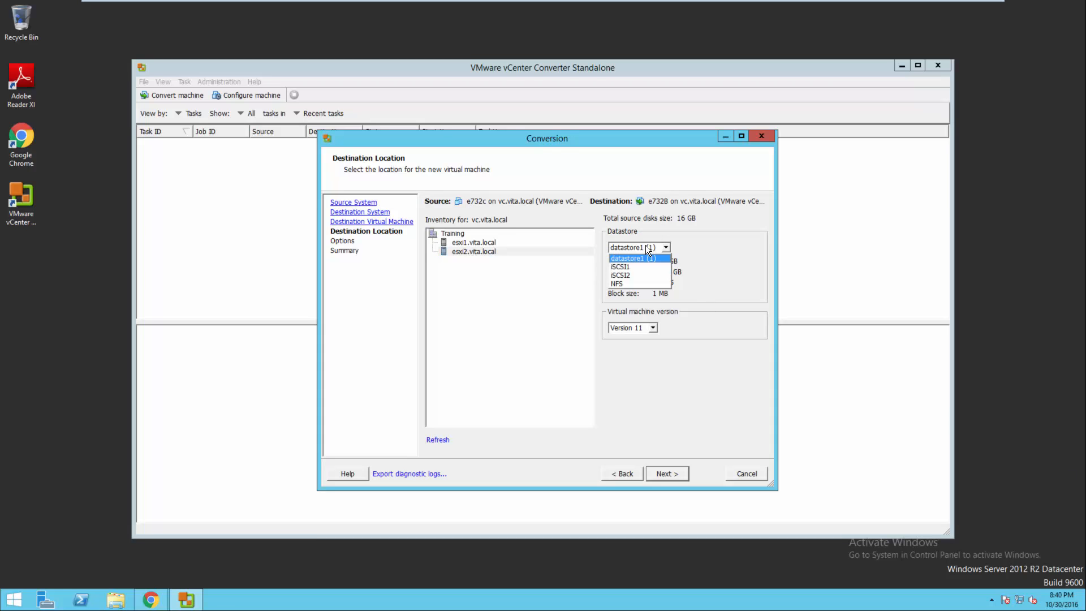
{"action": "left_click", "coordinate": [623, 276]}
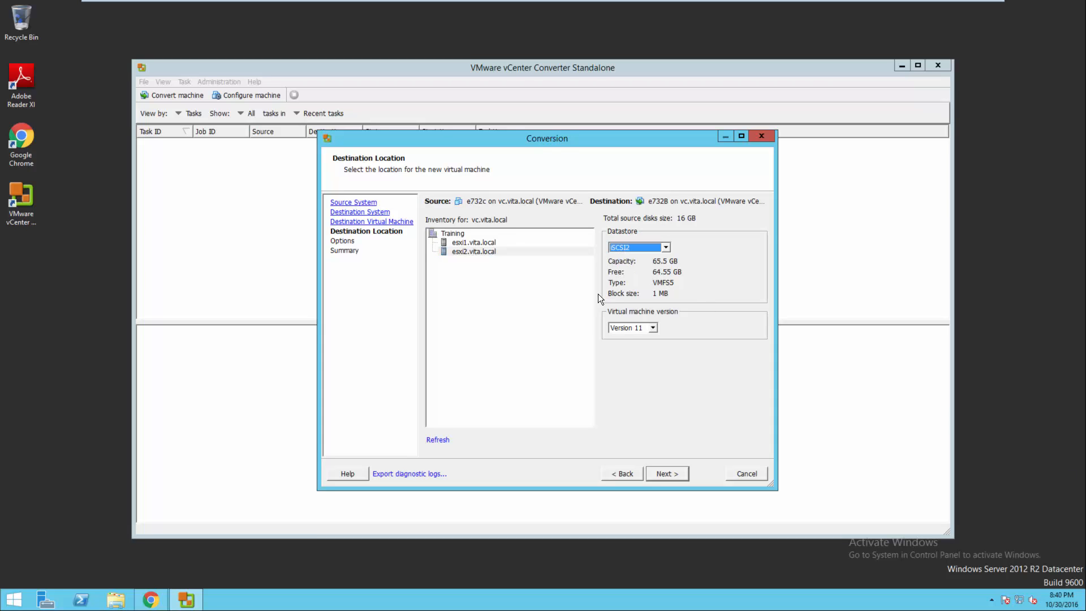
{"action": "left_click", "coordinate": [621, 329]}
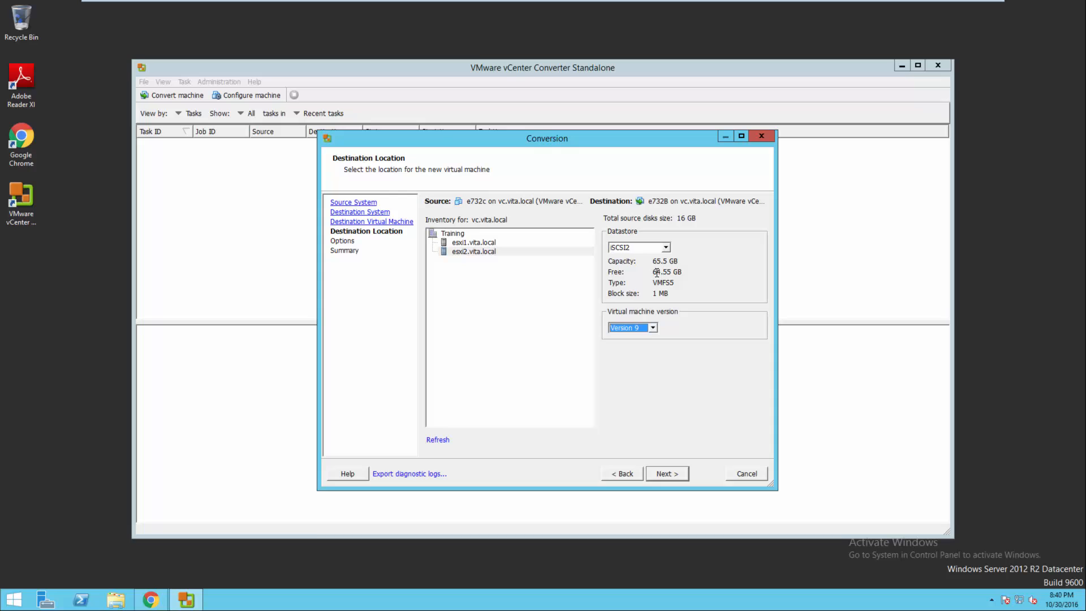
{"action": "left_click_drag", "start_coordinate": [656, 272], "coordinate": [676, 271]}
{"action": "left_click", "coordinate": [667, 472]}
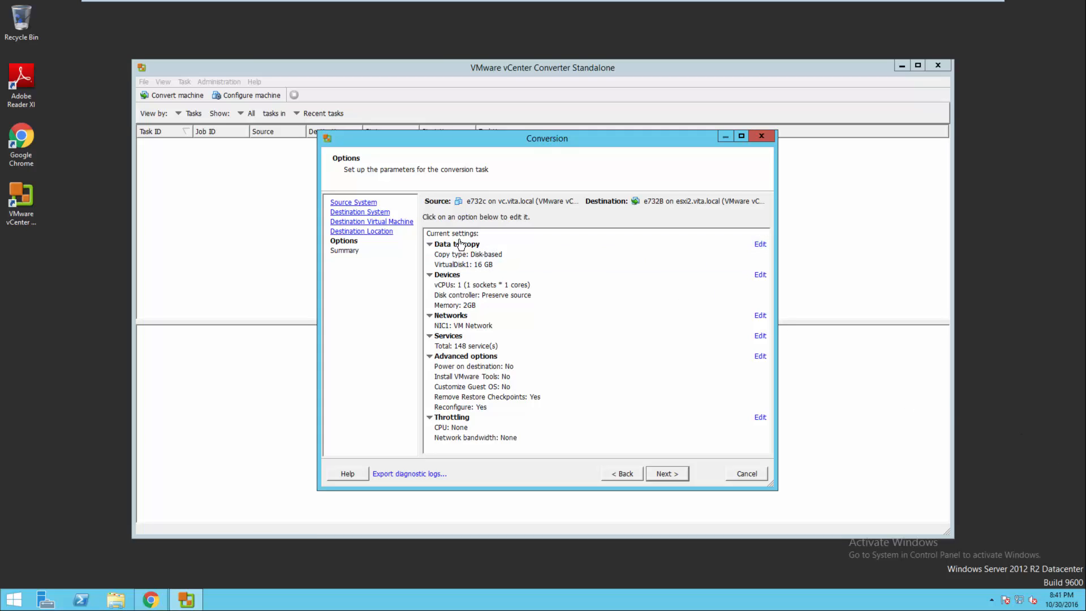
Change VirtualDisk1's provisioning type from Thick to Thin under Data to copy.
{"action": "left_click", "coordinate": [760, 245]}
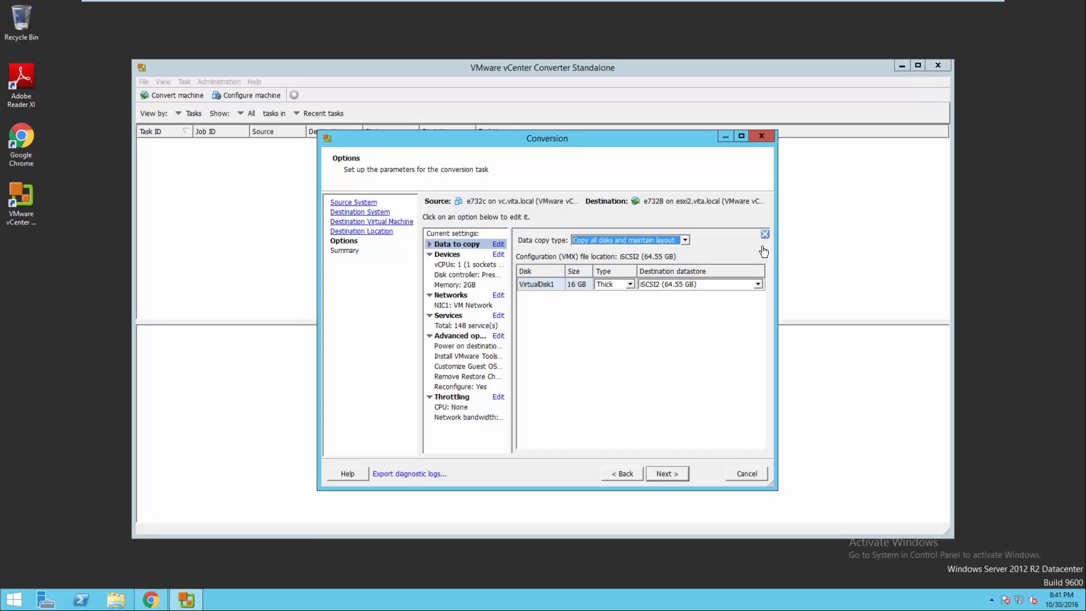
{"action": "left_click", "coordinate": [627, 285]}
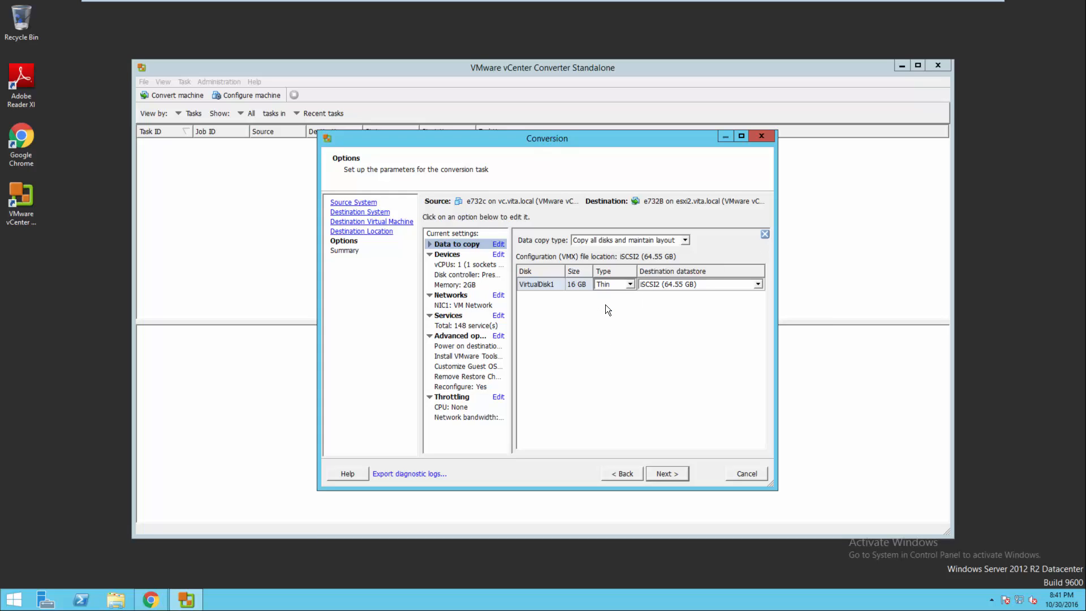
{"action": "left_click", "coordinate": [679, 474]}
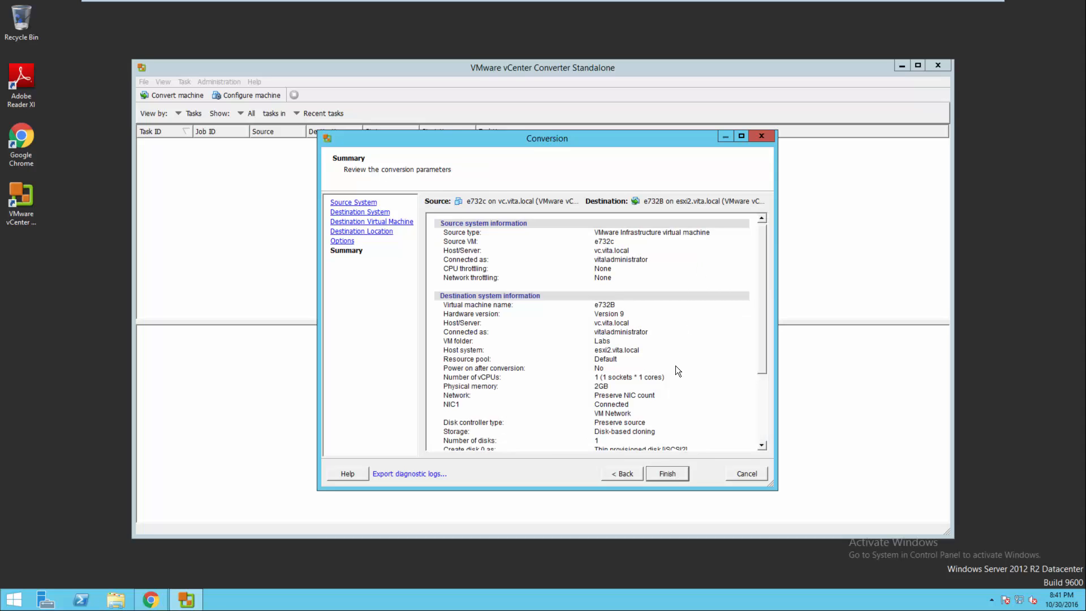
Run the e732c-to-e732B conversion until the task shows Completed, then bring up vSphere Web Client.
{"action": "left_click", "coordinate": [665, 472]}
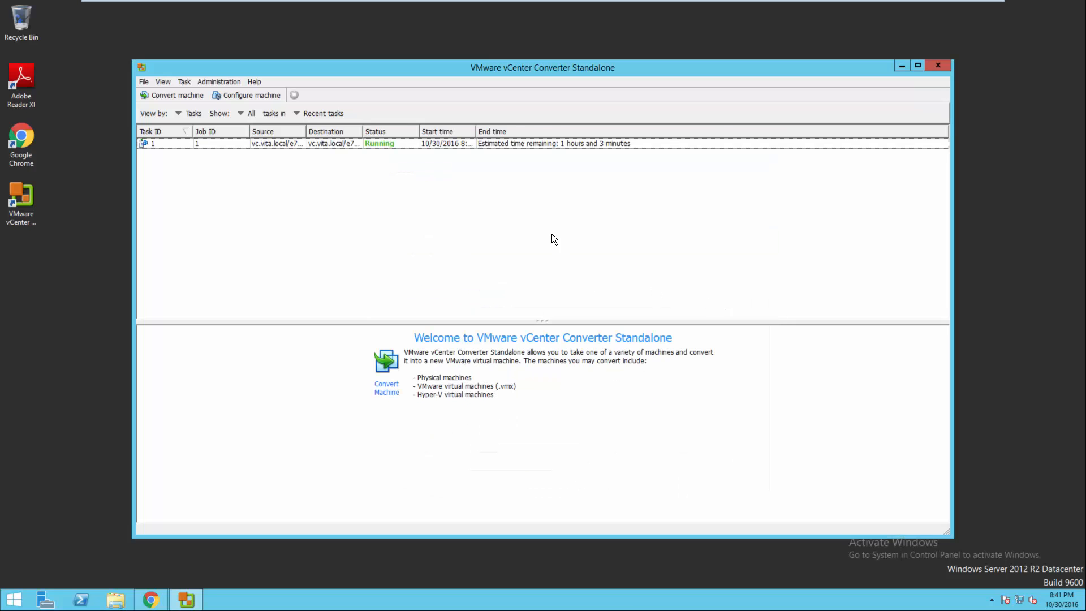
{"action": "left_click", "coordinate": [596, 143]}
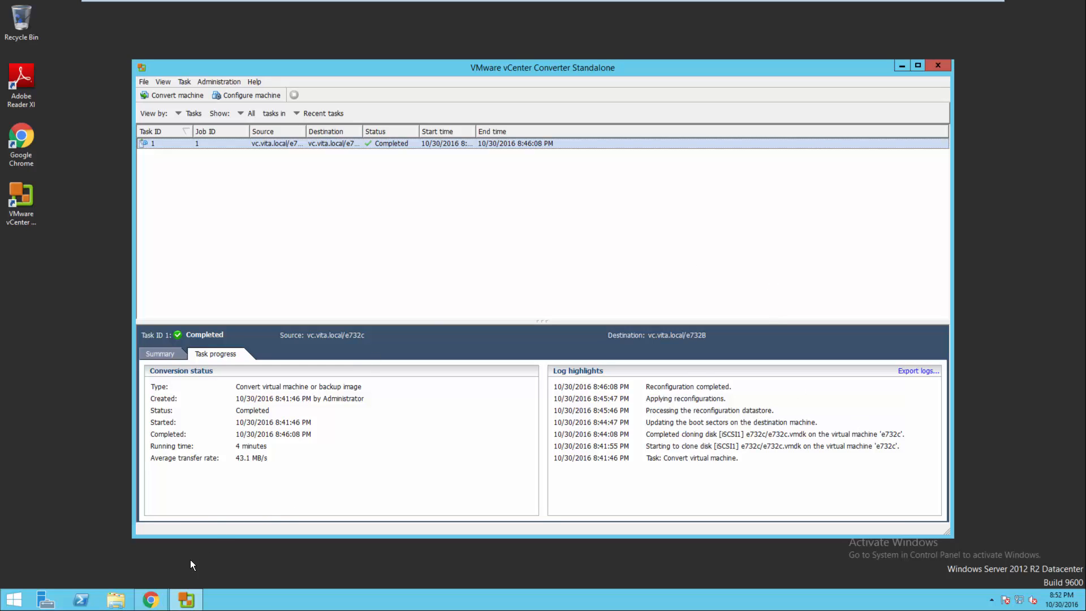
{"action": "left_click", "coordinate": [150, 598]}
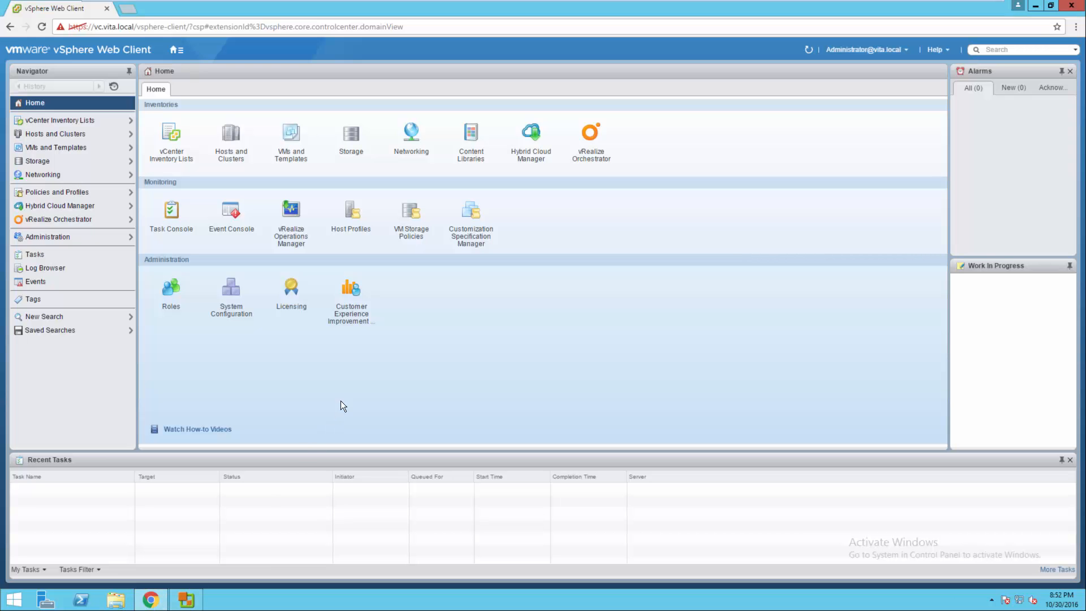
Locate the converted VM e732B under host esxi2.vita.local in Hosts and Clusters.
{"action": "left_click", "coordinate": [238, 137]}
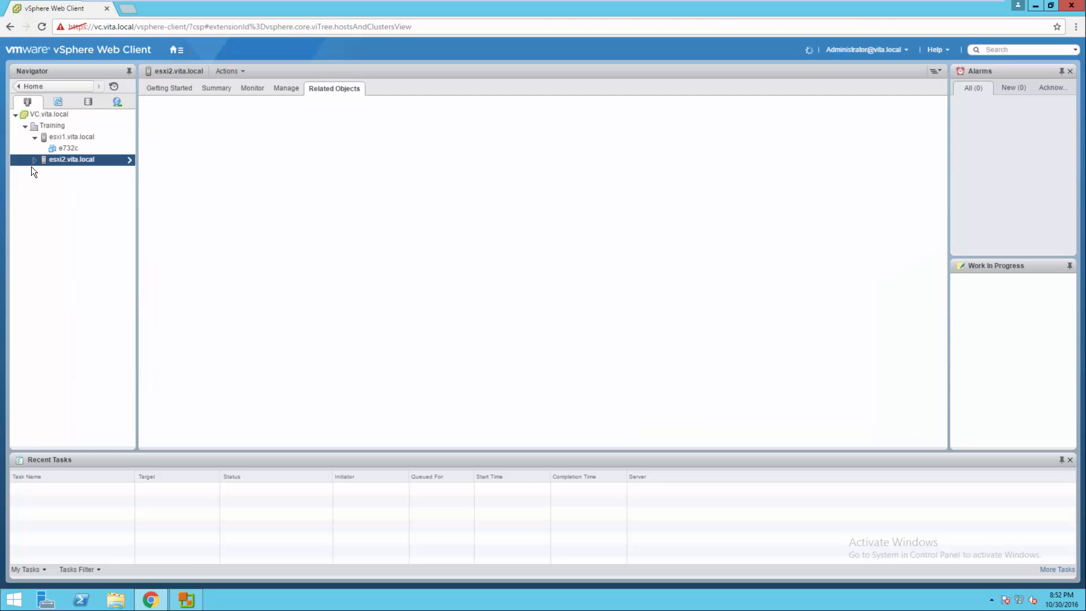
{"action": "left_click", "coordinate": [34, 160]}
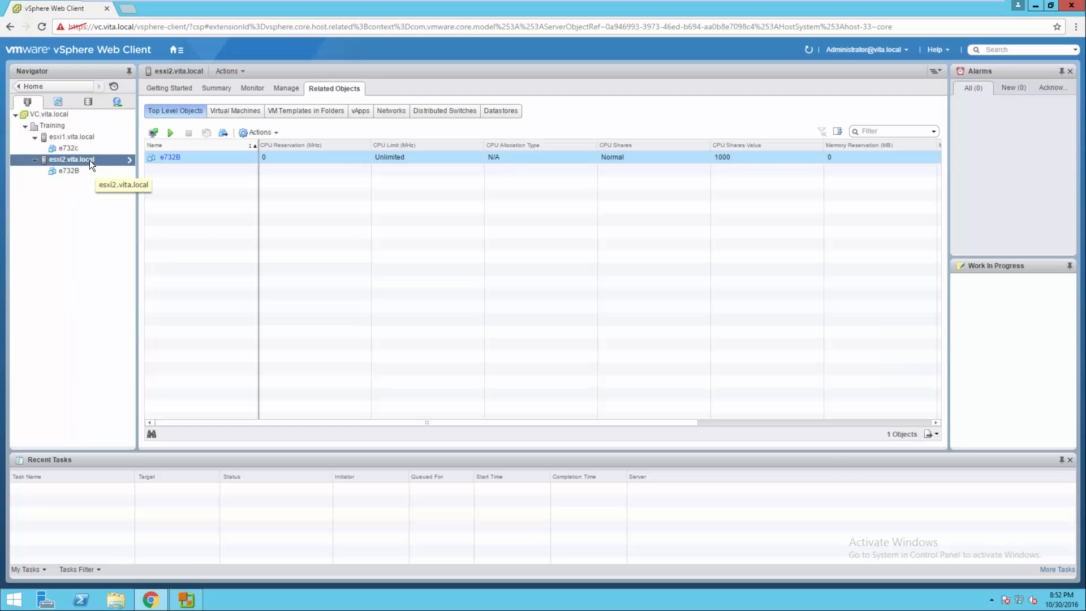
{"action": "left_click", "coordinate": [77, 174]}
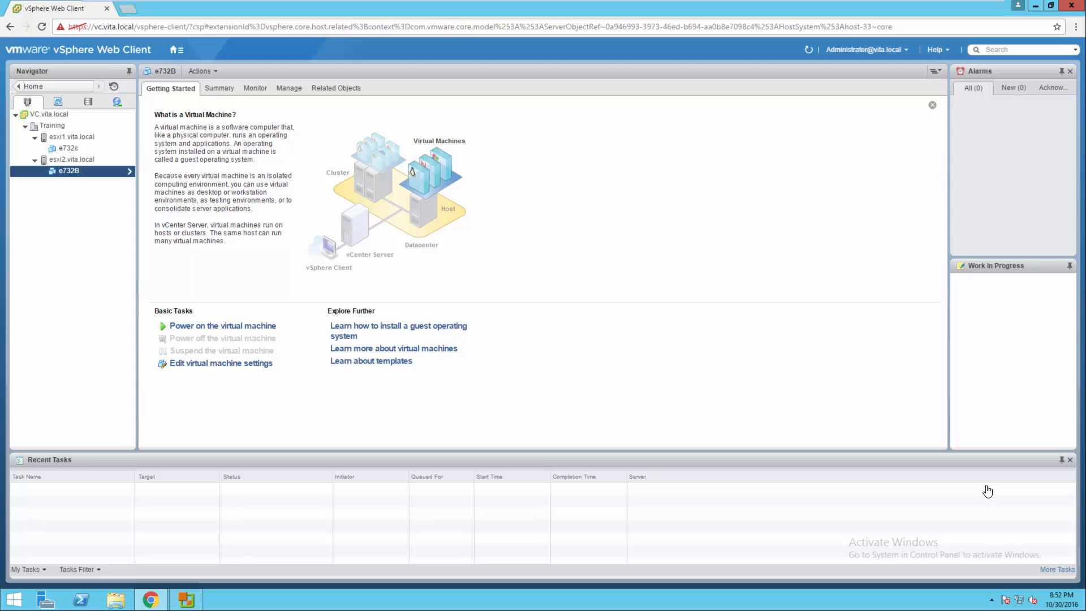
{"action": "right_click", "coordinate": [72, 174]}
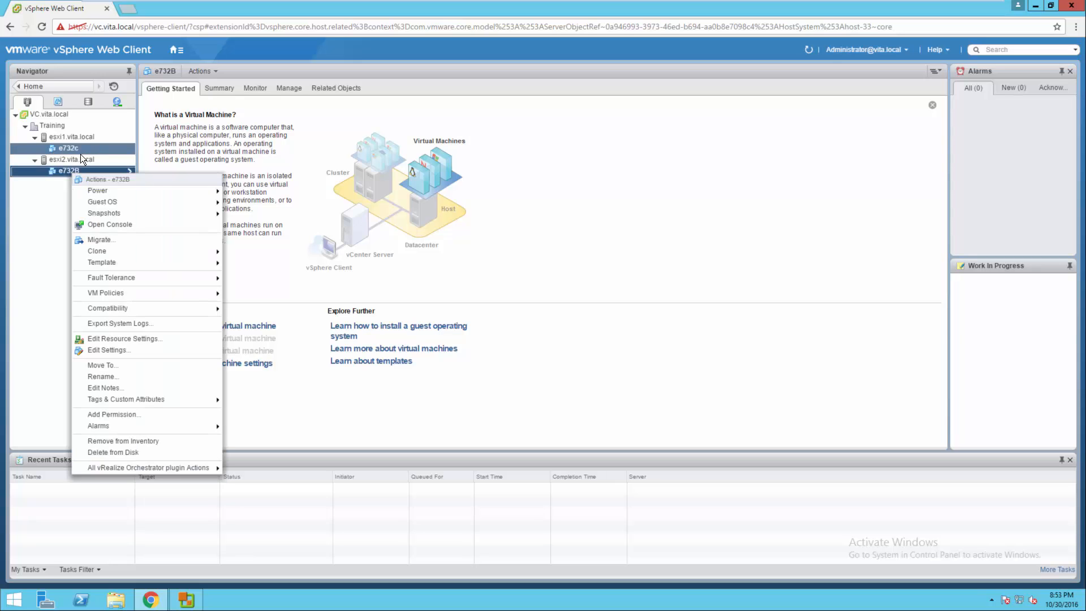
{"action": "left_click", "coordinate": [74, 158]}
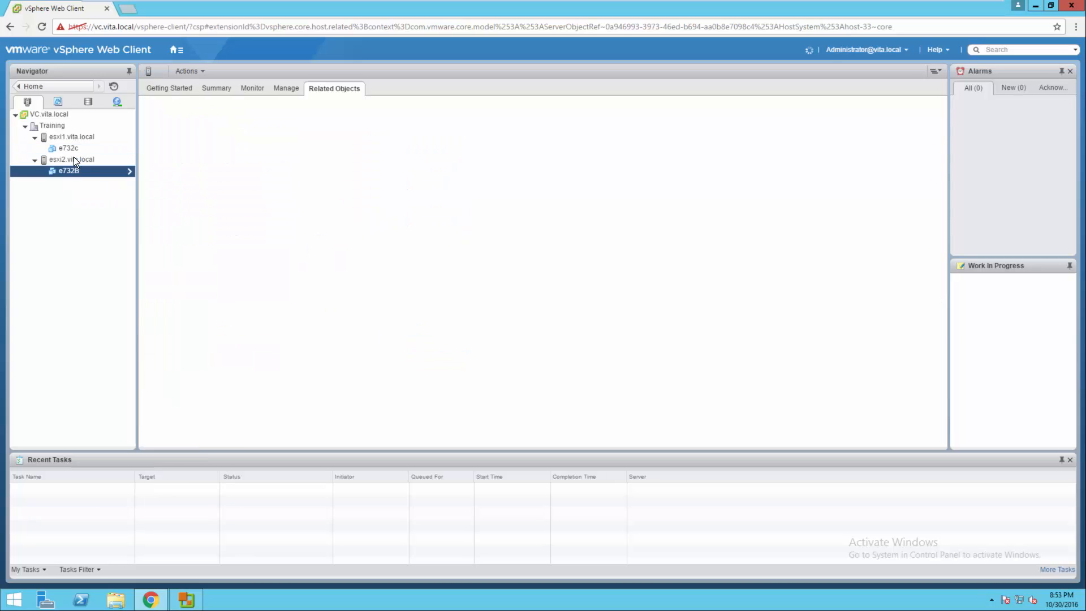
List esxi2.vita.local's related datastores and bring up the actions for iSCSI2.
{"action": "left_click", "coordinate": [323, 87]}
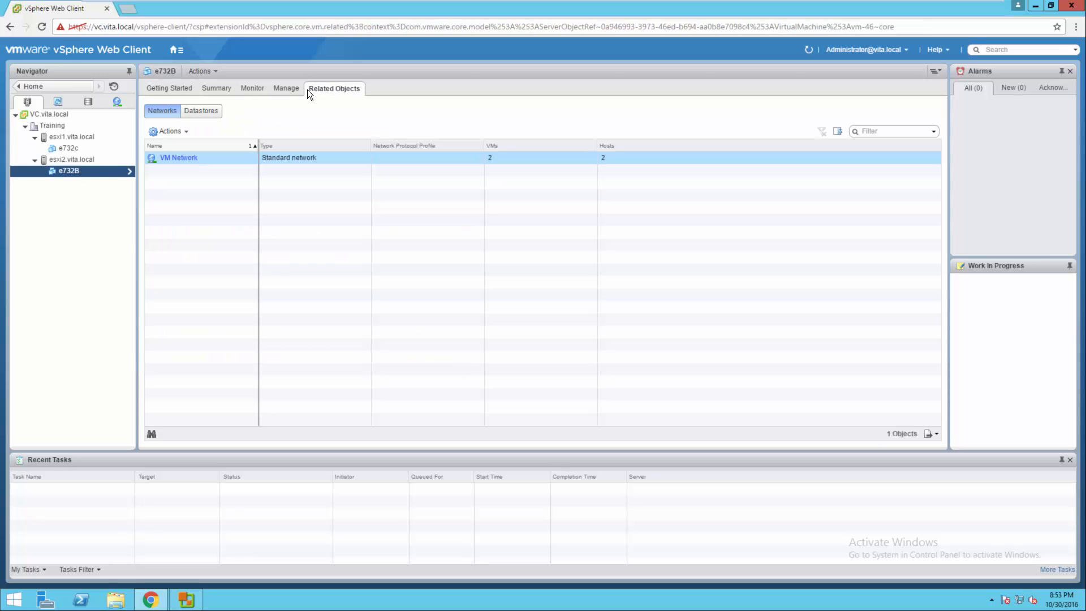
{"action": "left_click", "coordinate": [67, 158]}
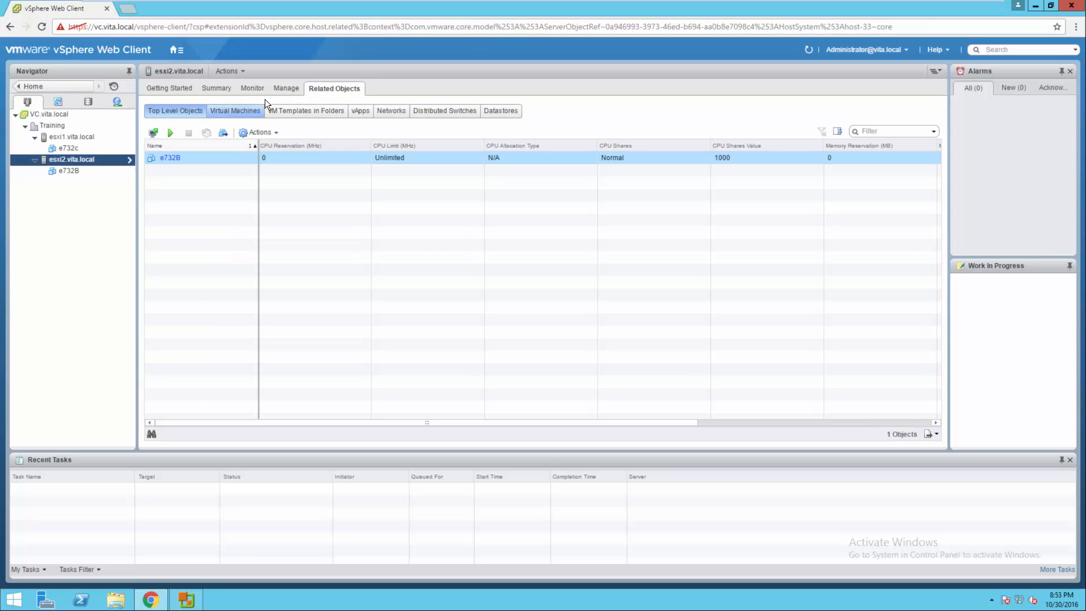
{"action": "left_click", "coordinate": [500, 111]}
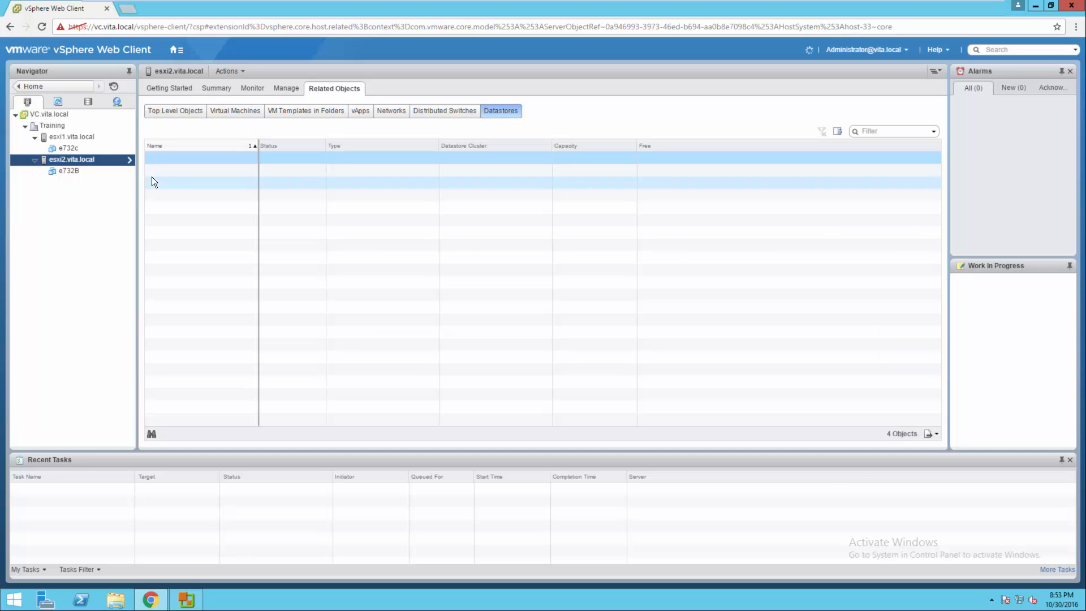
{"action": "right_click", "coordinate": [179, 181]}
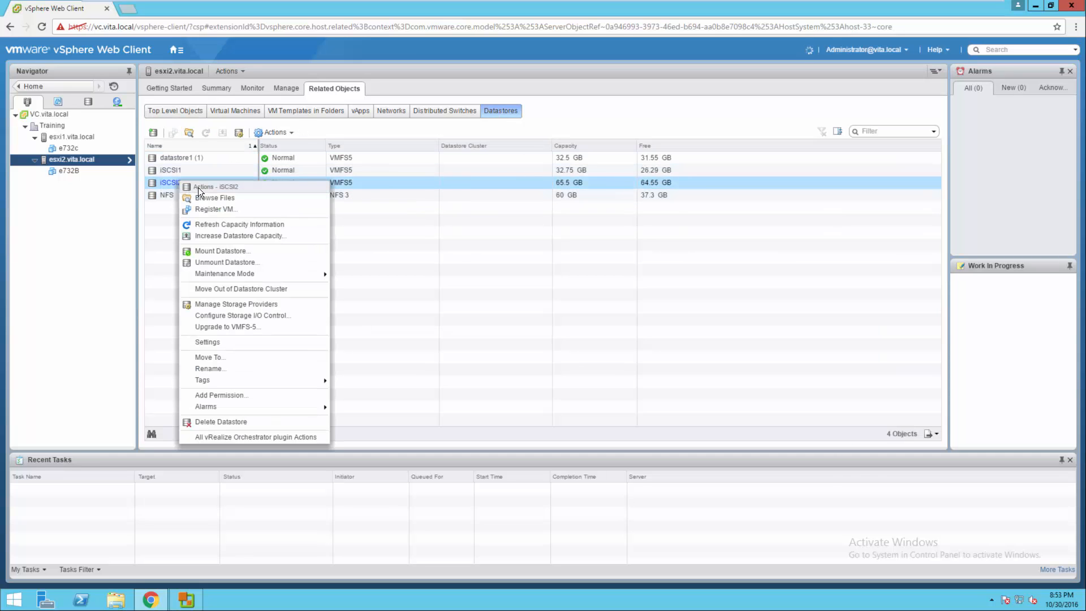
Browse iSCSI2's e732B folder to check its .vmdk, .vmx and .vmsd files, then return Home.
{"action": "left_click", "coordinate": [205, 197]}
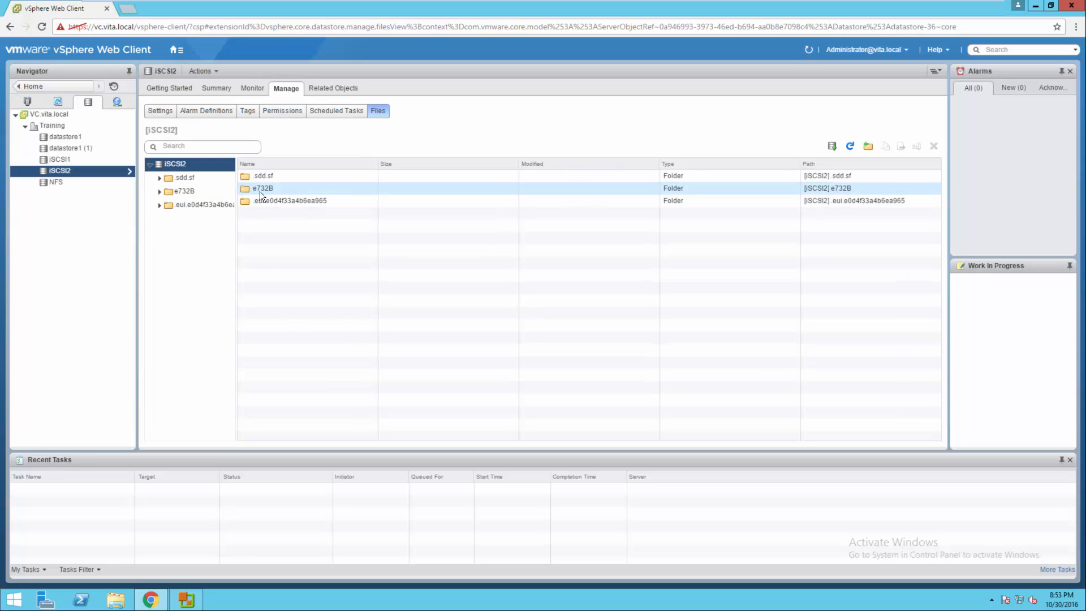
{"action": "double_click", "coordinate": [266, 190]}
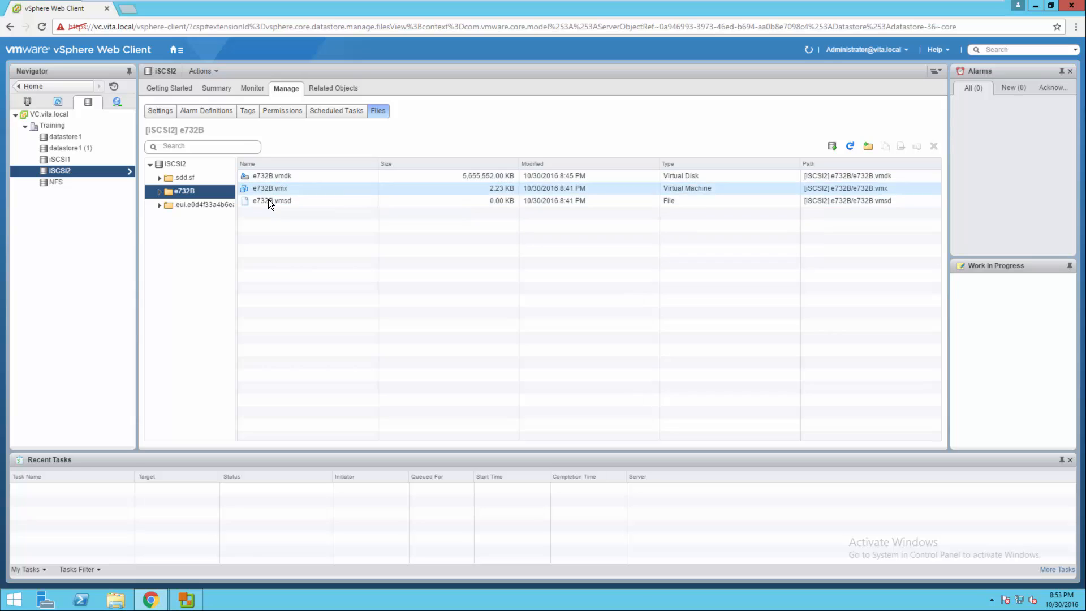
{"action": "left_click", "coordinate": [43, 86]}
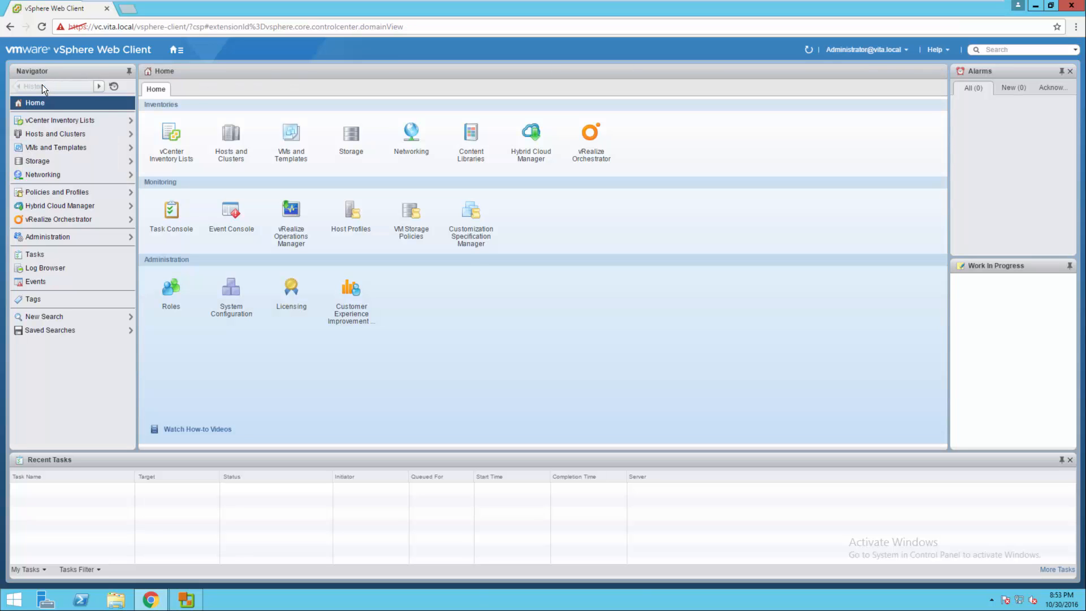
Power on e732B and view its Summary showing Windows 7 (32-bit), VM version 9.
{"action": "left_click", "coordinate": [230, 149]}
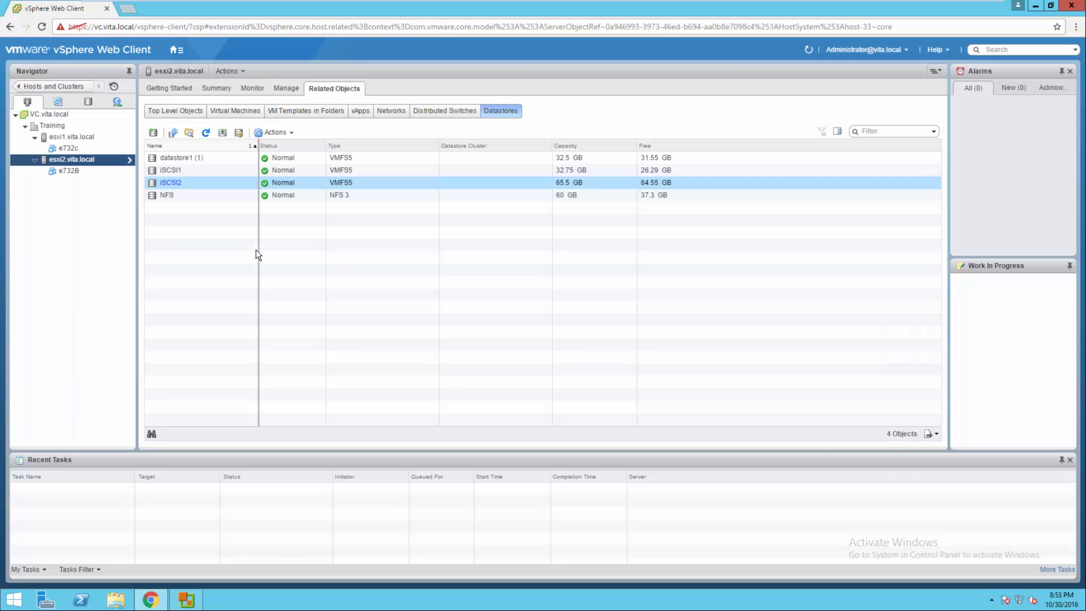
{"action": "left_click", "coordinate": [66, 168]}
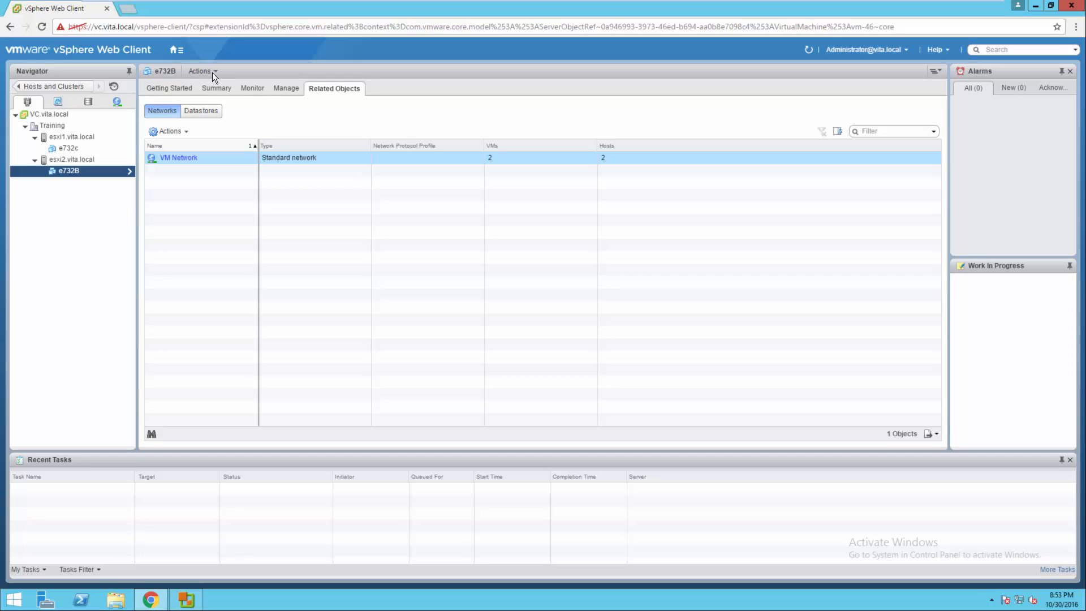
{"action": "right_click", "coordinate": [103, 170]}
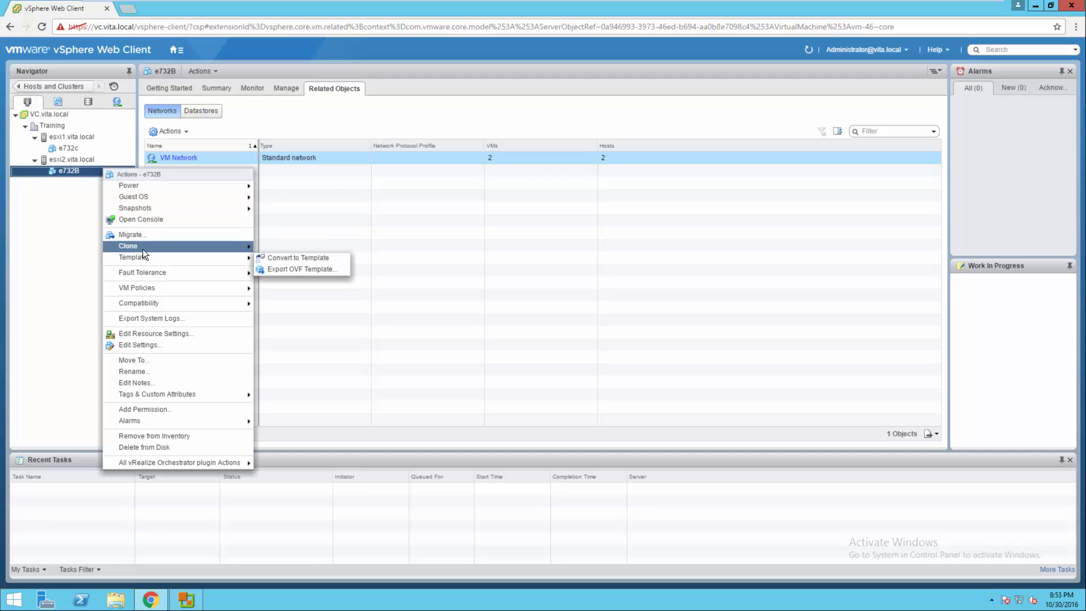
{"action": "mouse_move", "coordinate": [177, 187]}
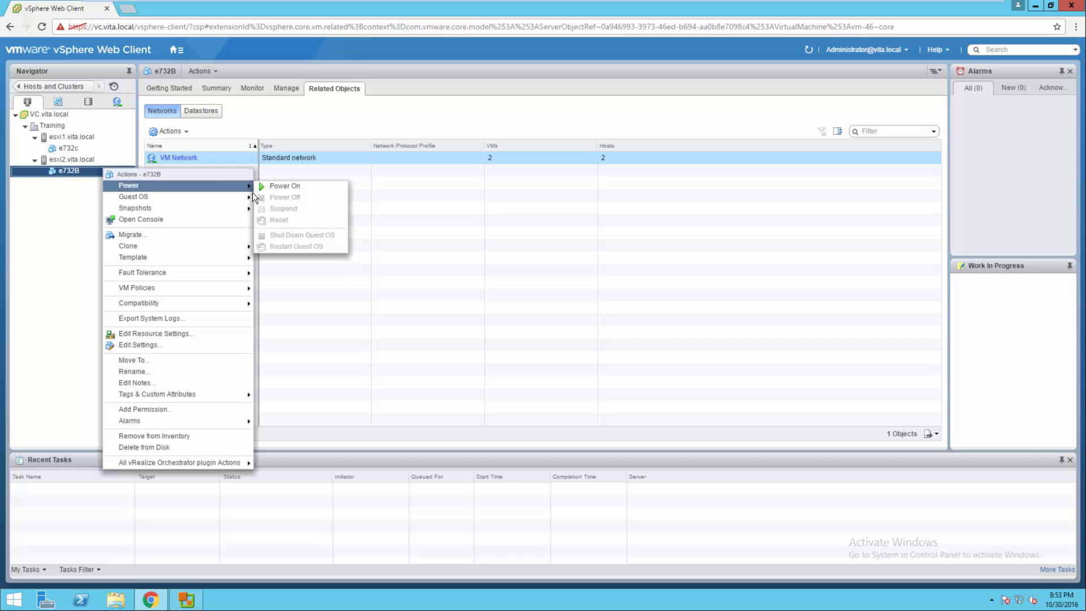
{"action": "left_click", "coordinate": [275, 188]}
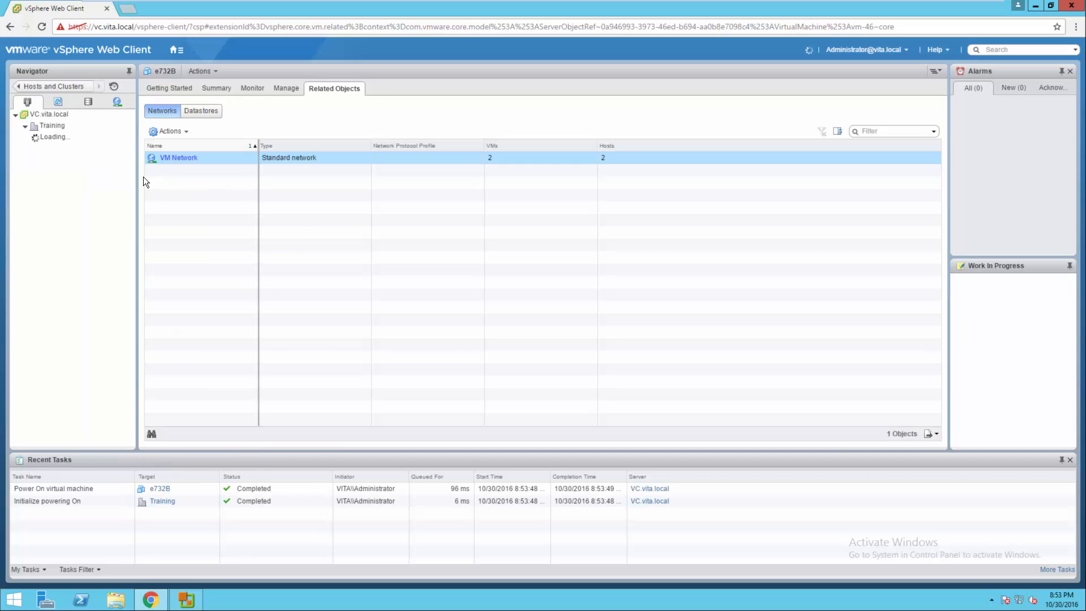
{"action": "left_click", "coordinate": [213, 86]}
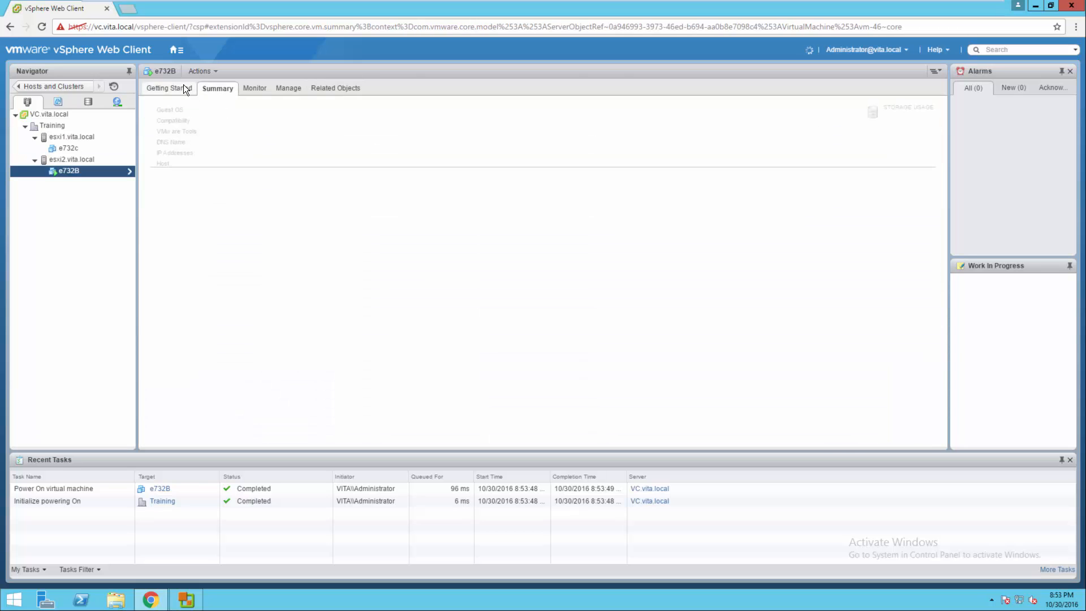
{"action": "left_click", "coordinate": [183, 84]}
{"action": "left_click", "coordinate": [208, 86]}
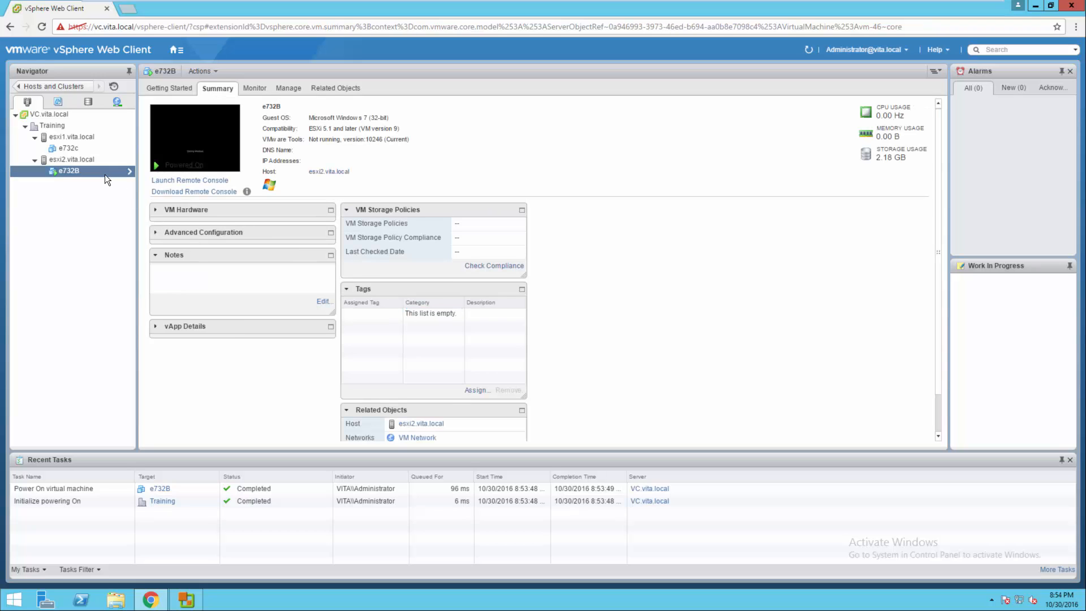
Open e732B's console and restart the guest now to apply pending changes.
{"action": "right_click", "coordinate": [86, 168]}
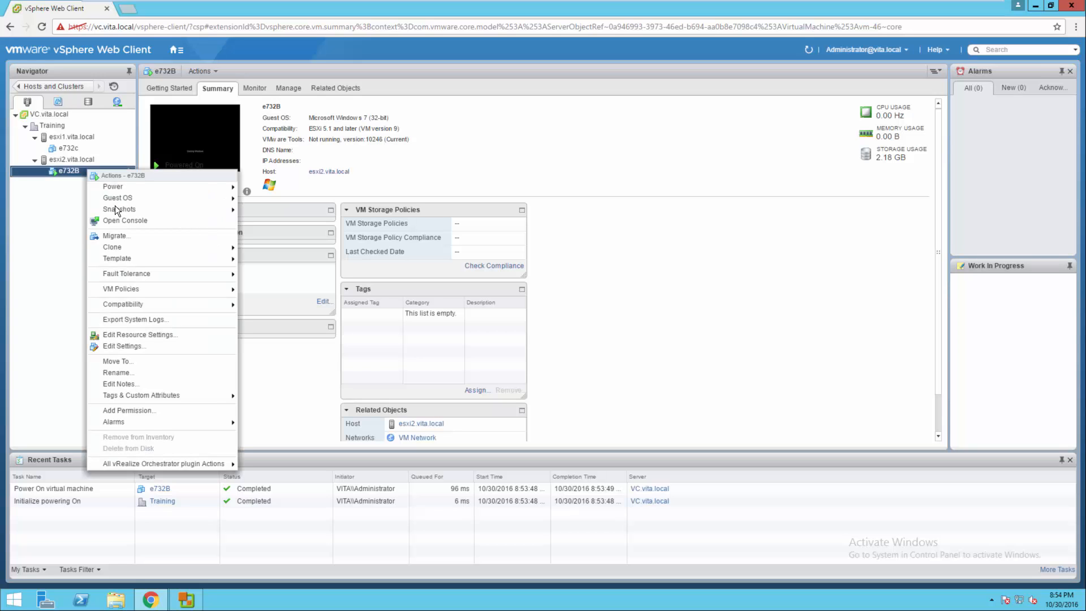
{"action": "left_click", "coordinate": [112, 220]}
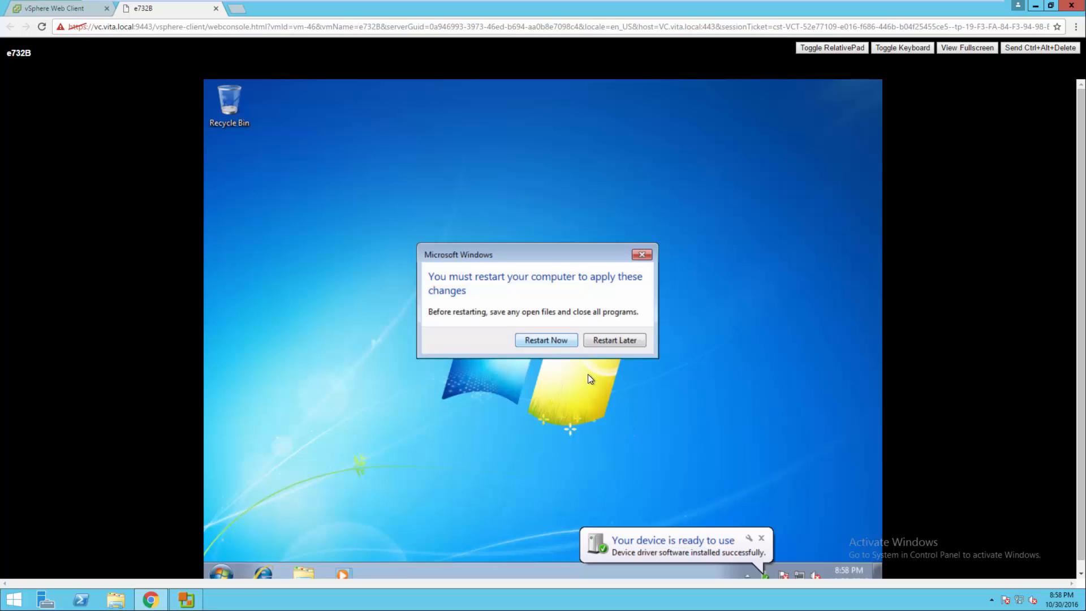
{"action": "left_click", "coordinate": [601, 224]}
{"action": "left_click", "coordinate": [544, 340]}
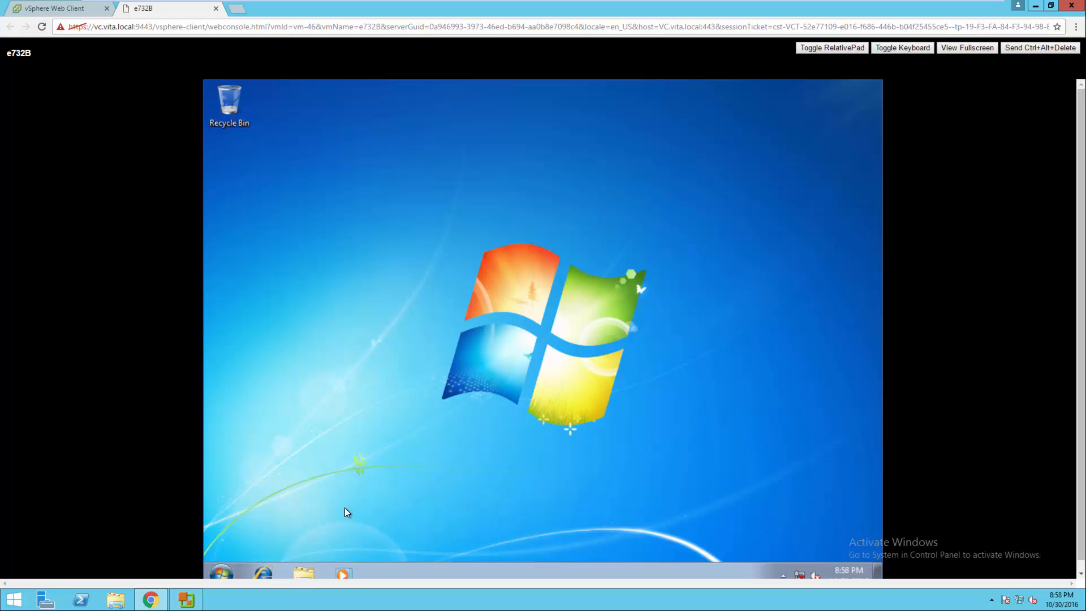
Check the guest's computer name (e732c) in the Computer system properties.
{"action": "left_click", "coordinate": [303, 572]}
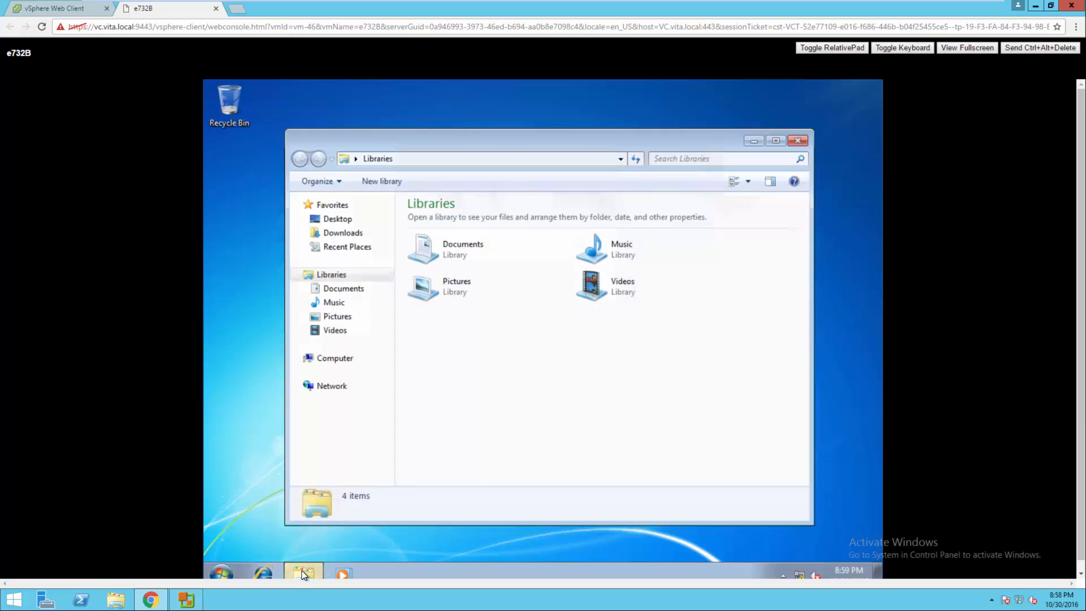
{"action": "right_click", "coordinate": [333, 359]}
{"action": "left_click", "coordinate": [380, 510]}
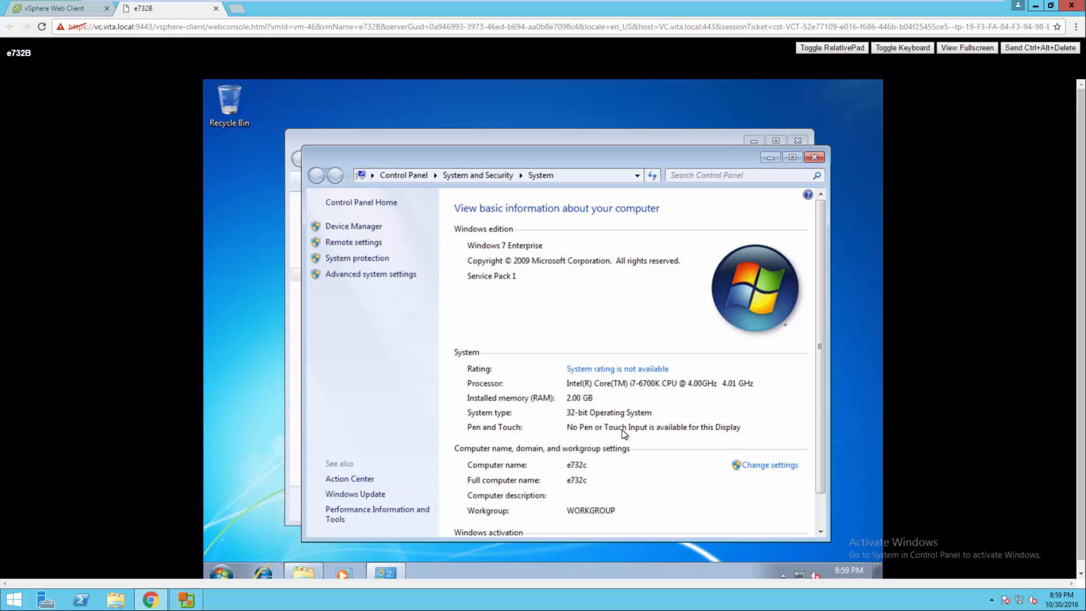
{"action": "left_click", "coordinate": [814, 158]}
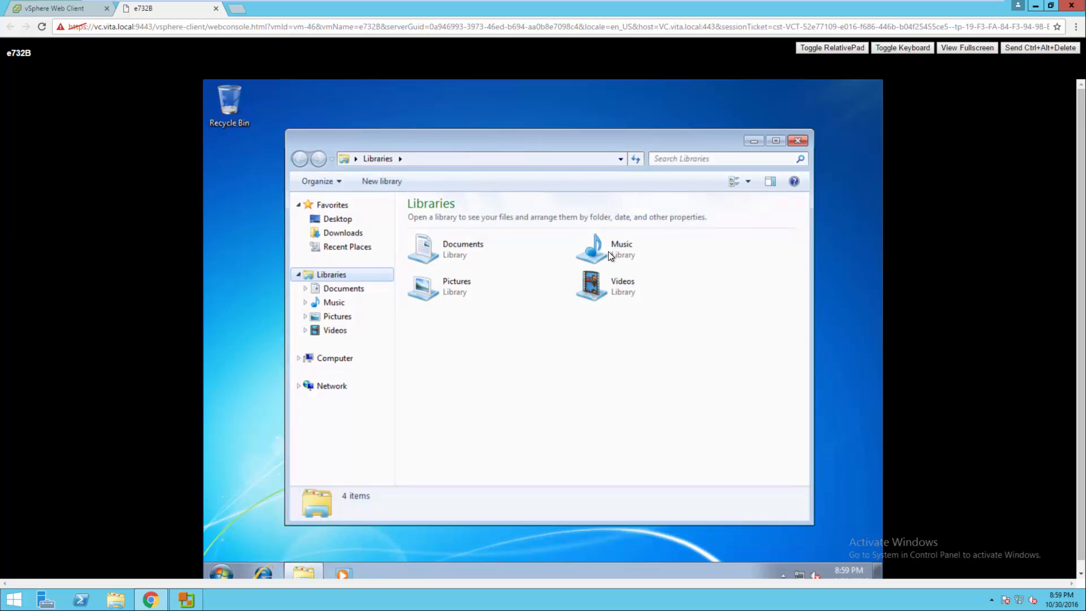
Browse to C:\Windows\System32\sysprep and select the sysprep application.
{"action": "left_click", "coordinate": [337, 358]}
{"action": "double_click", "coordinate": [474, 236]}
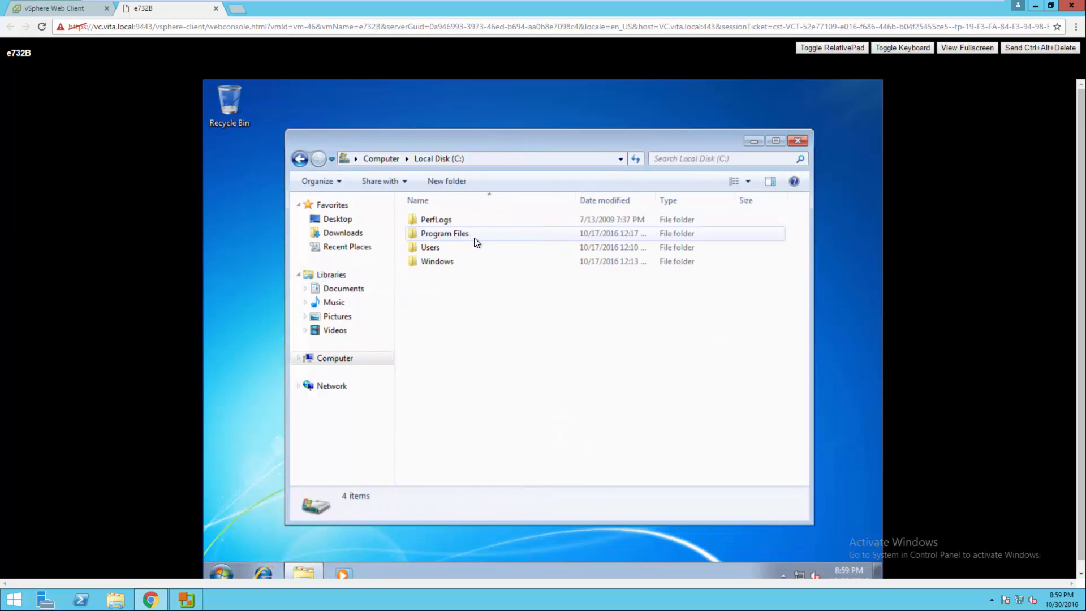
{"action": "double_click", "coordinate": [449, 261]}
{"action": "left_click", "coordinate": [449, 261]}
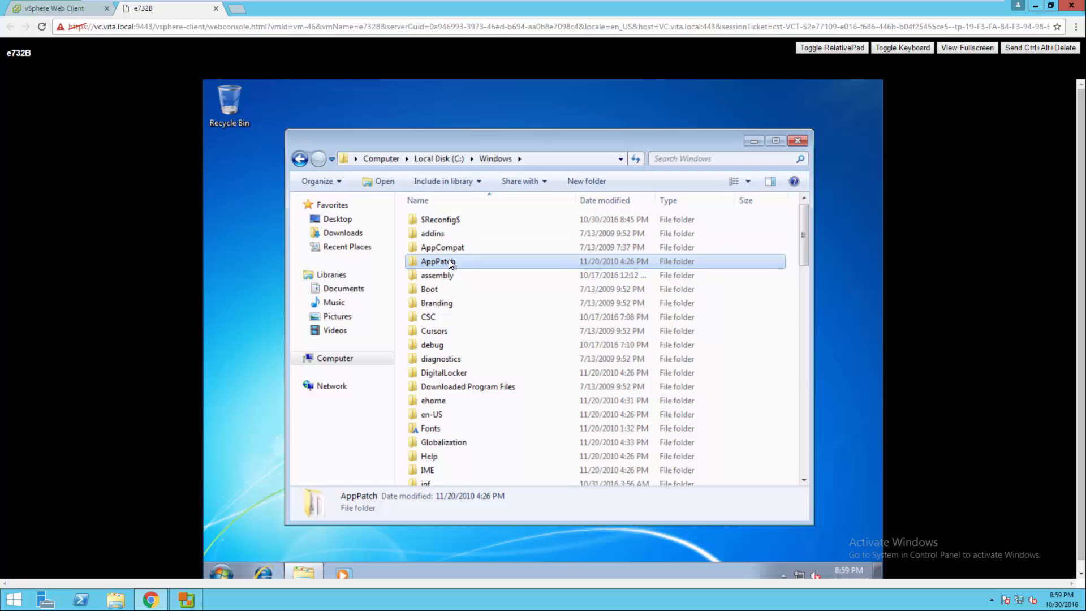
{"action": "key", "text": "s"}
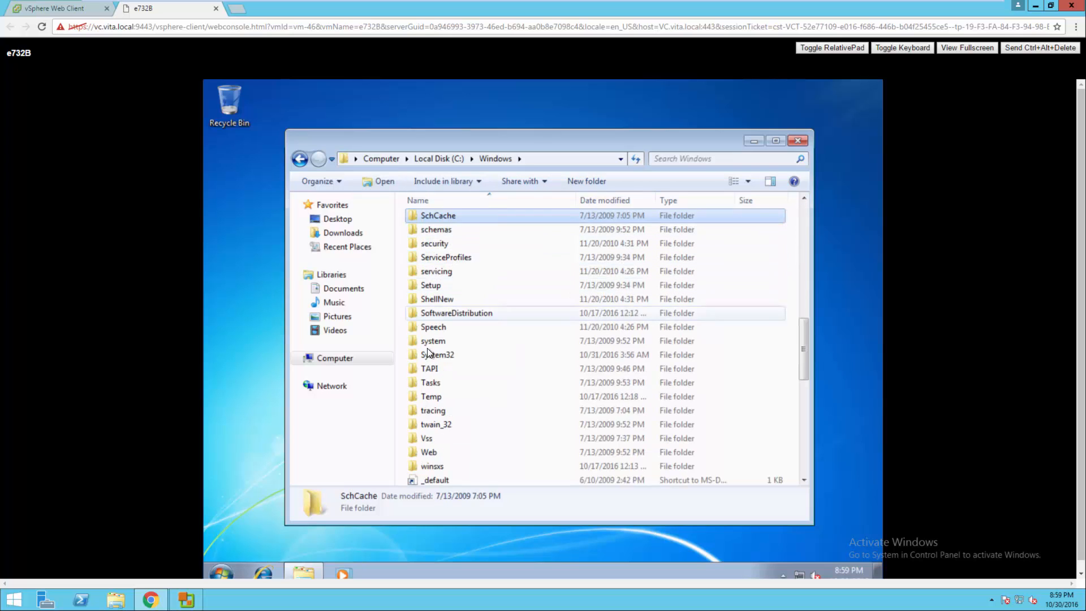
{"action": "double_click", "coordinate": [430, 354]}
{"action": "key", "text": "s"}
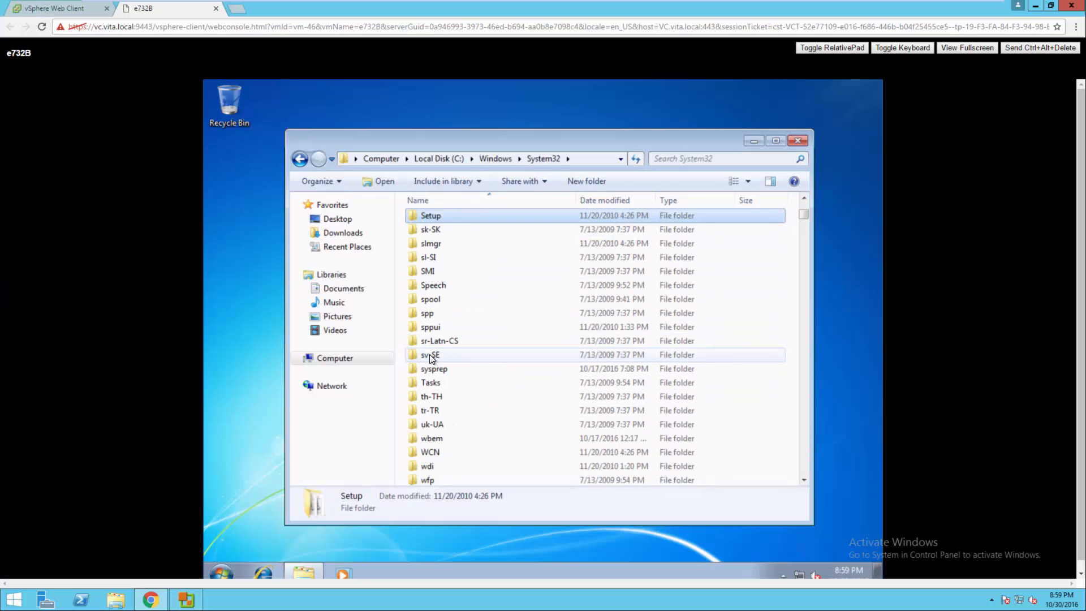
{"action": "key", "text": "s"}
{"action": "key", "text": "y"}
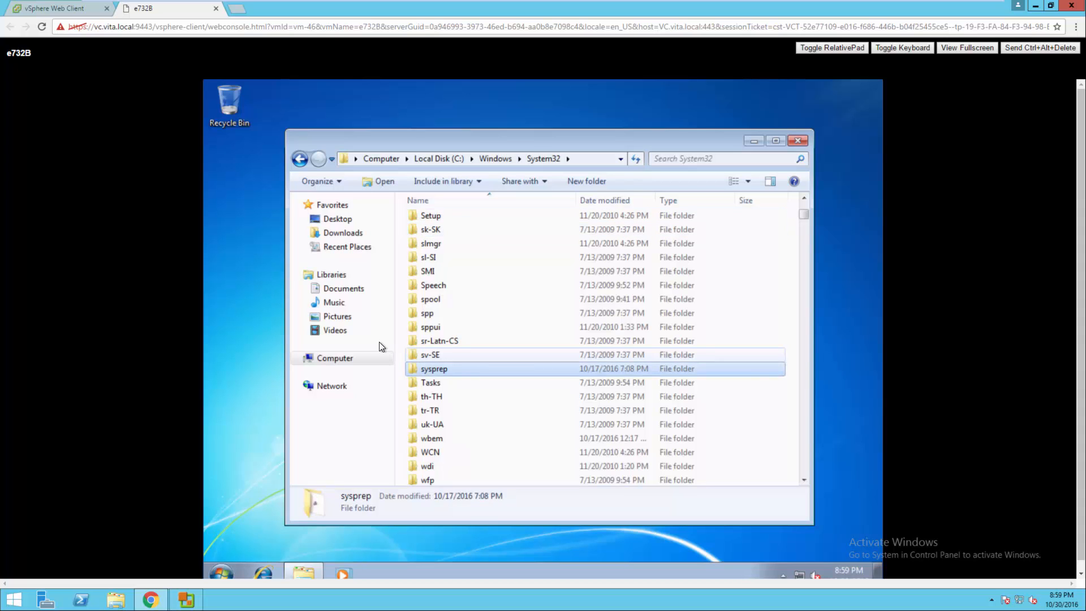
{"action": "double_click", "coordinate": [436, 368]}
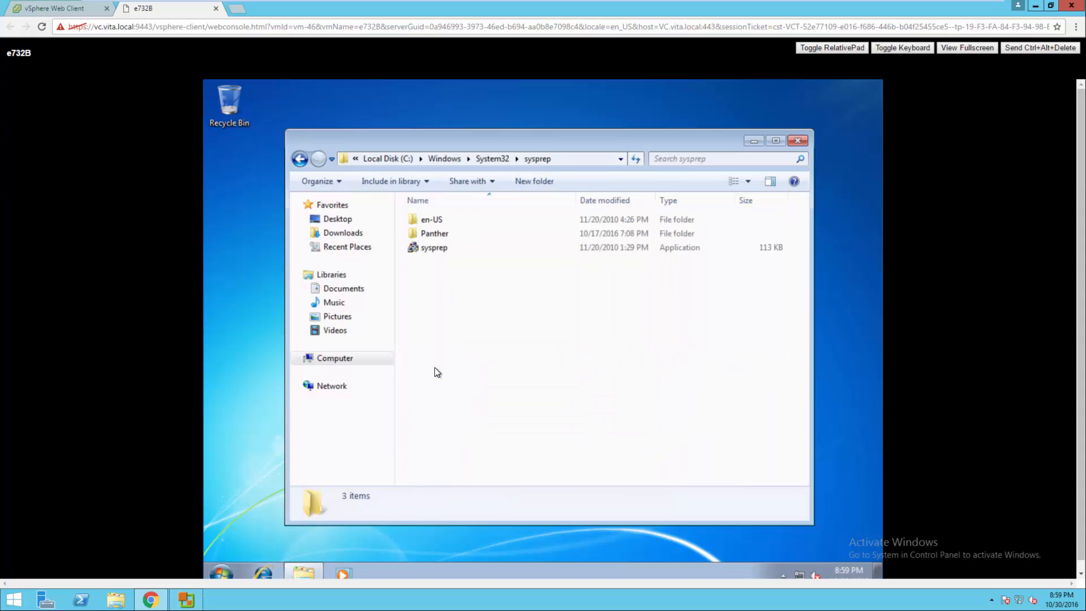
{"action": "left_click", "coordinate": [434, 250]}
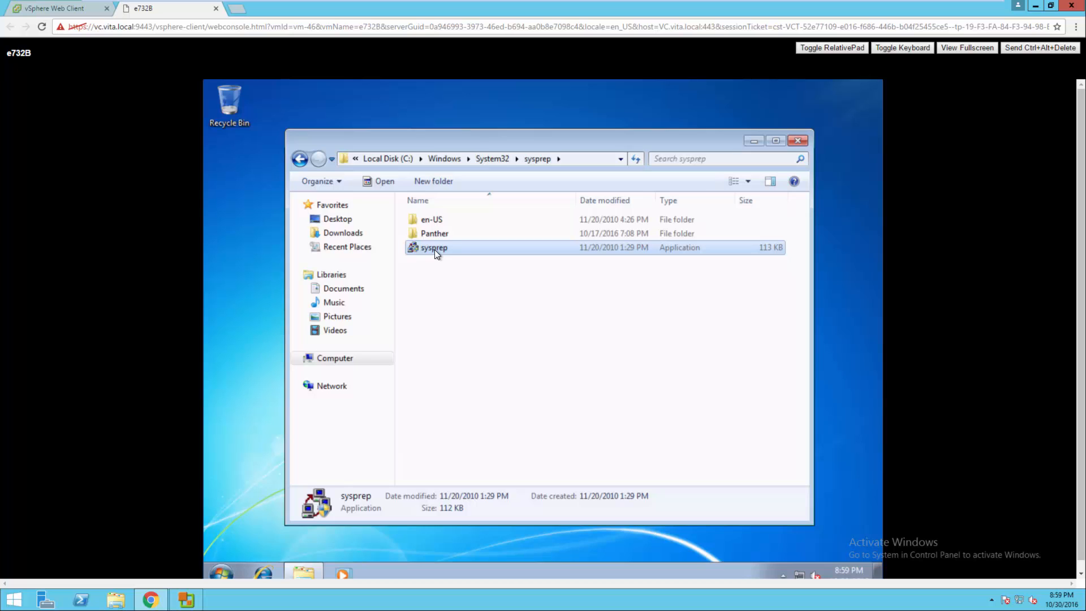
Run sysprep with Generalize ticked and Reboot as the shutdown option.
{"action": "double_click", "coordinate": [434, 249]}
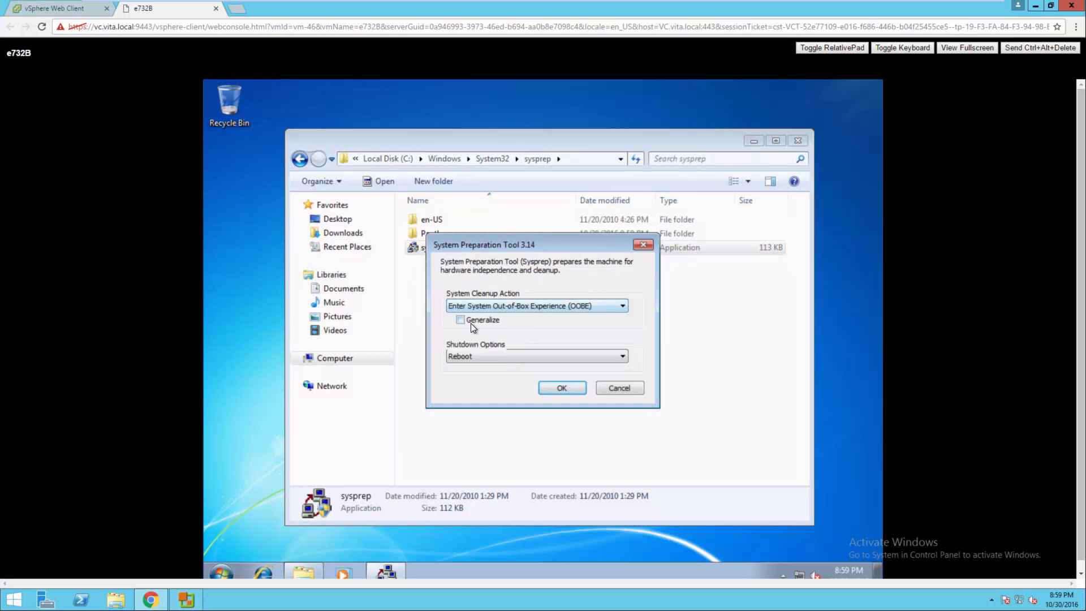
{"action": "left_click", "coordinate": [470, 323]}
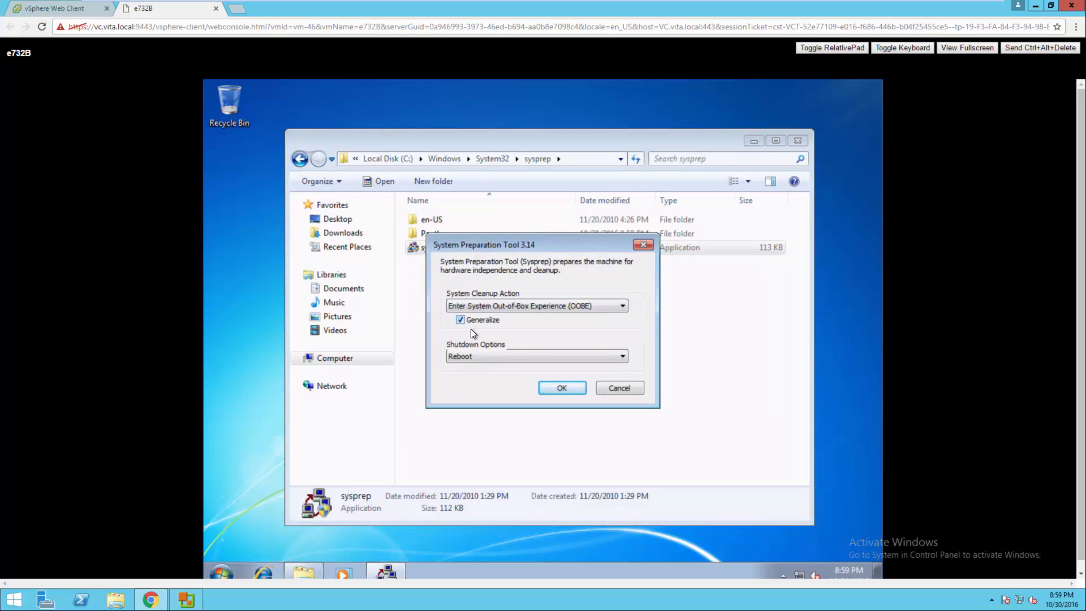
{"action": "left_click", "coordinate": [509, 357]}
{"action": "left_click", "coordinate": [459, 376]}
{"action": "left_click", "coordinate": [559, 388]}
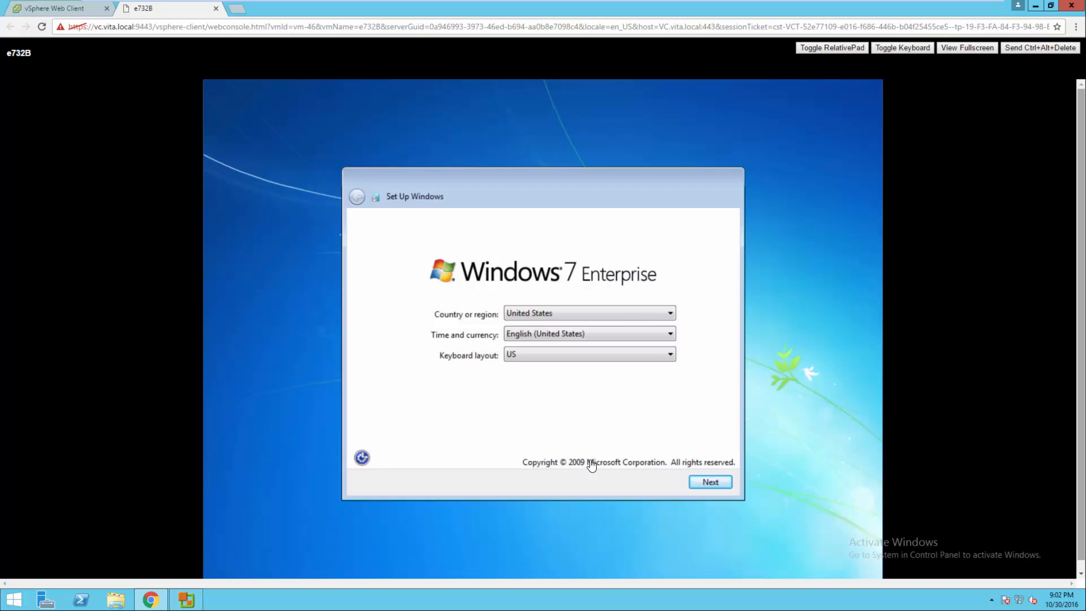
Enter a new user name and the computer name e732b on the Windows setup pages.
{"action": "left_click", "coordinate": [700, 484]}
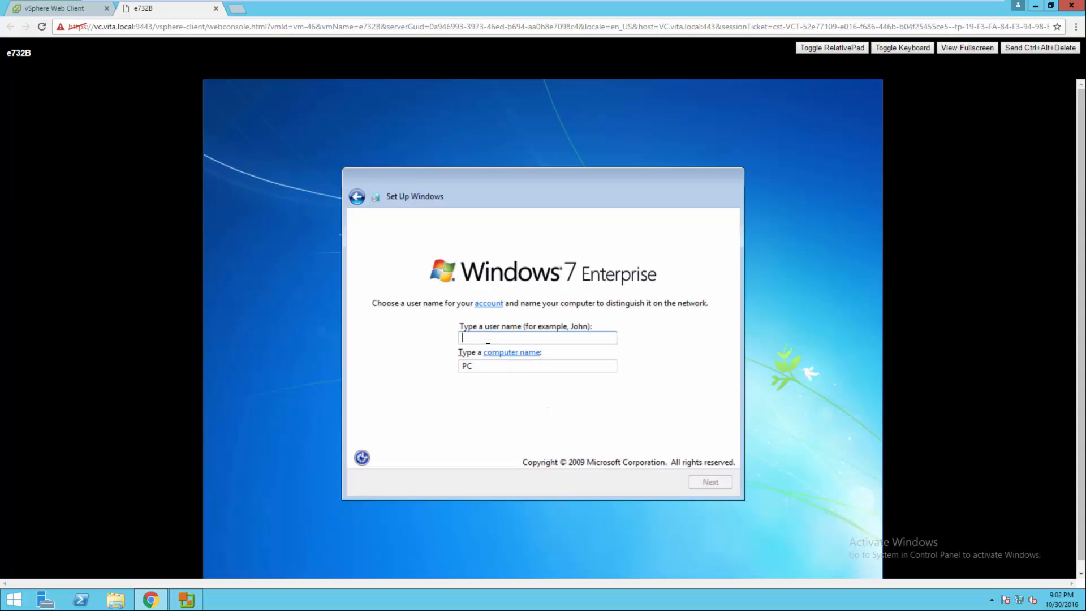
{"action": "type", "text": "student"}
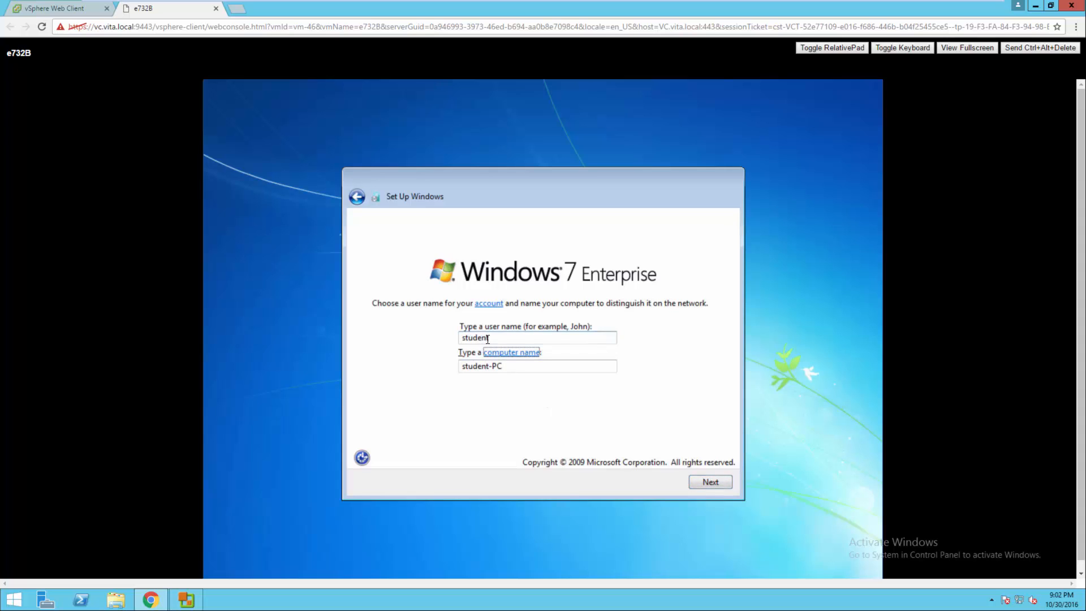
{"action": "key", "text": "Tab"}
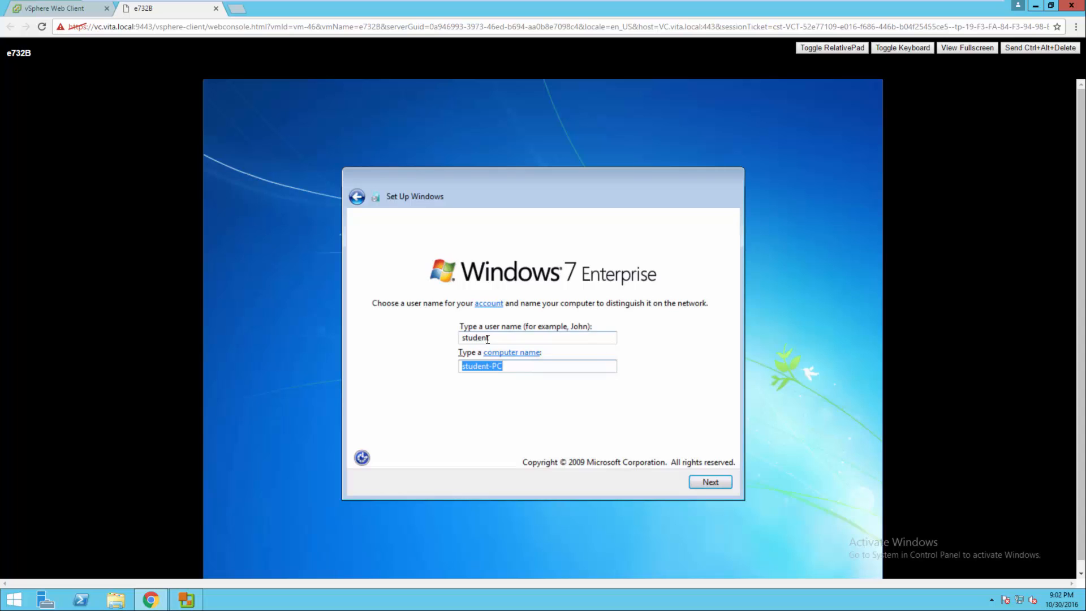
{"action": "type", "text": "e732b"}
{"action": "left_click", "coordinate": [703, 482]}
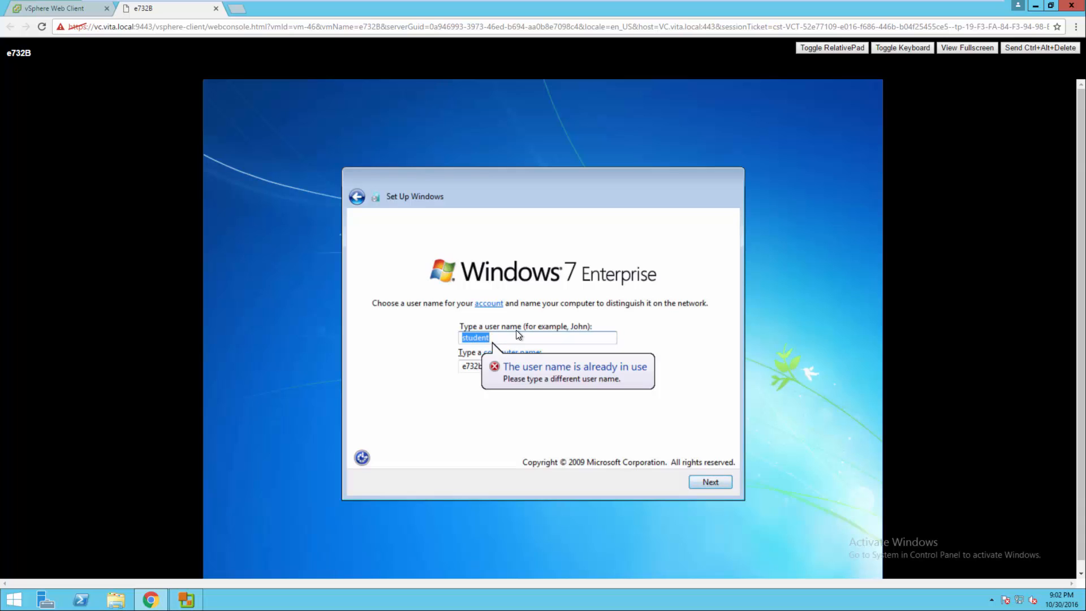
{"action": "left_click", "coordinate": [494, 337]}
{"action": "type", "text": "1"}
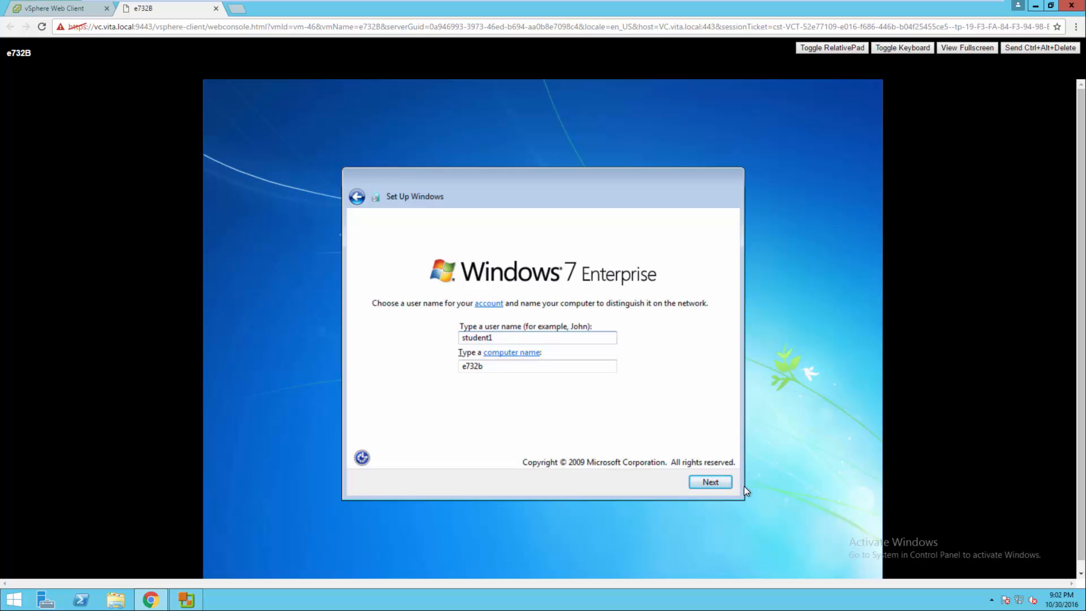
{"action": "left_click", "coordinate": [724, 480]}
Skip the password, accept the license, choose Ask me later, keep time settings, pick Work network.
{"action": "left_click", "coordinate": [721, 480]}
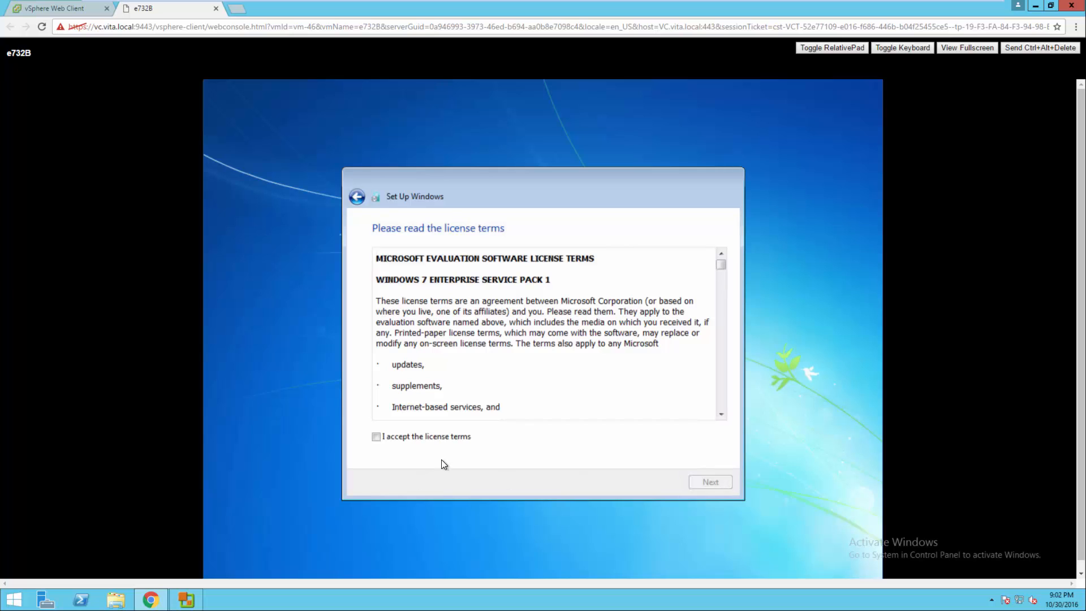
{"action": "left_click", "coordinate": [440, 435]}
{"action": "left_click", "coordinate": [707, 486]}
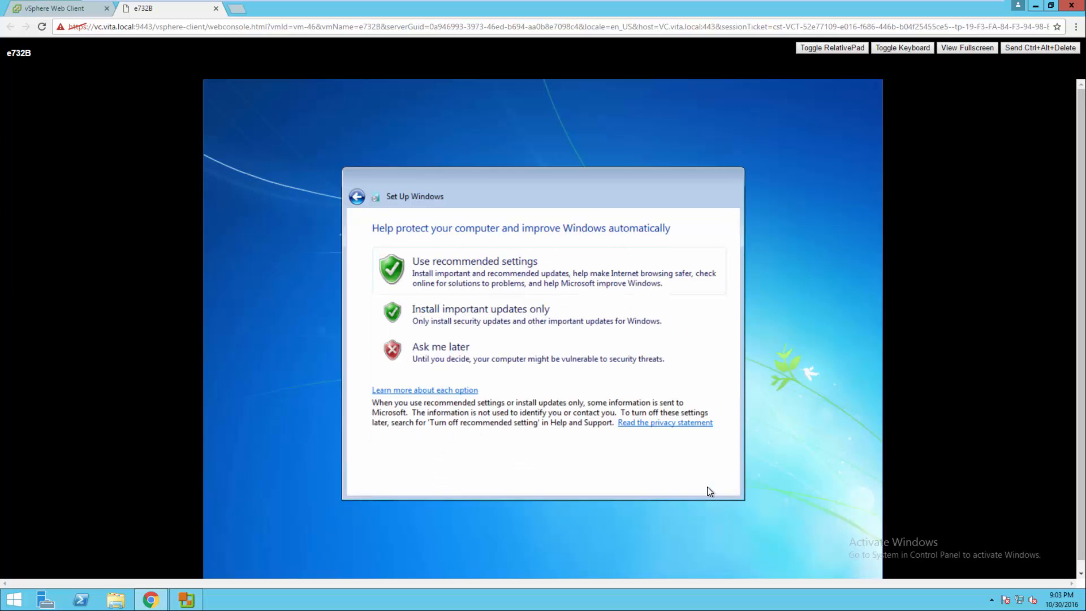
{"action": "left_click", "coordinate": [428, 352]}
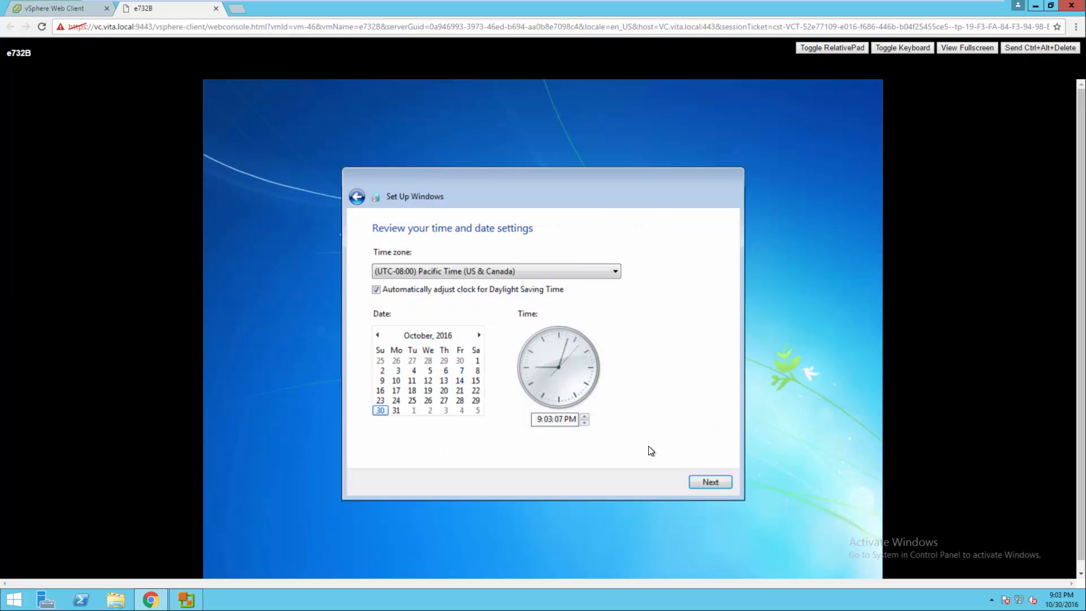
{"action": "left_click", "coordinate": [711, 482]}
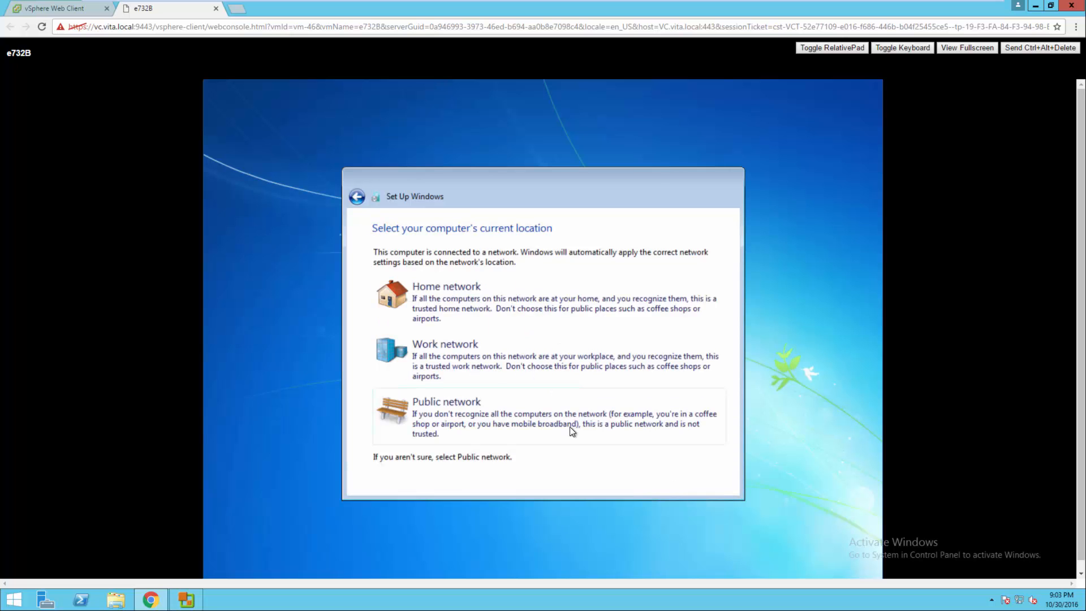
{"action": "left_click", "coordinate": [471, 351]}
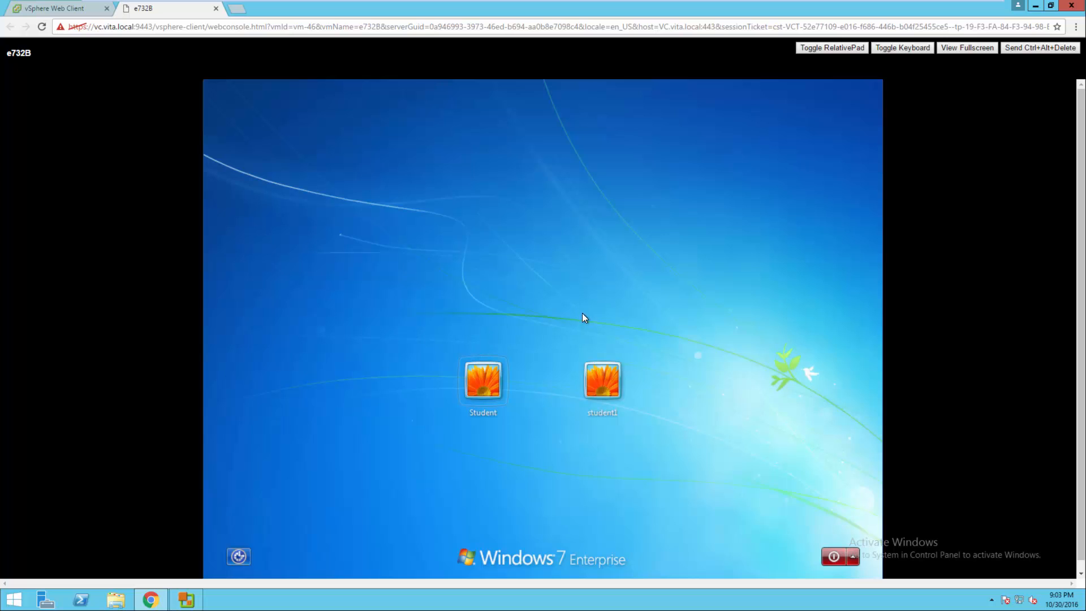
Sign in, confirm the computer name e732b in system properties, and close both windows.
{"action": "left_click", "coordinate": [483, 375]}
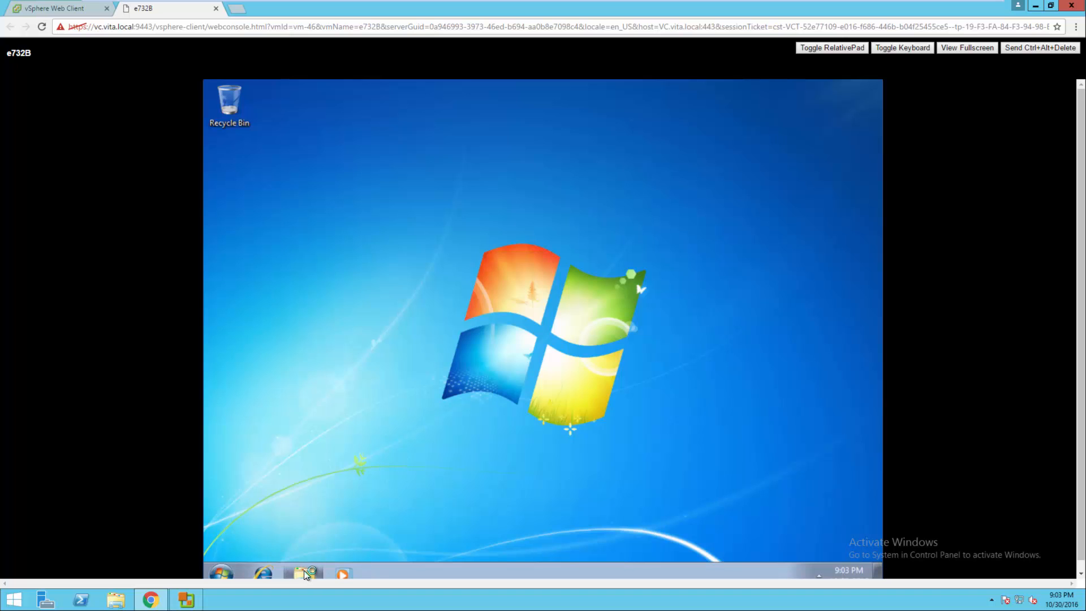
{"action": "left_click", "coordinate": [303, 570]}
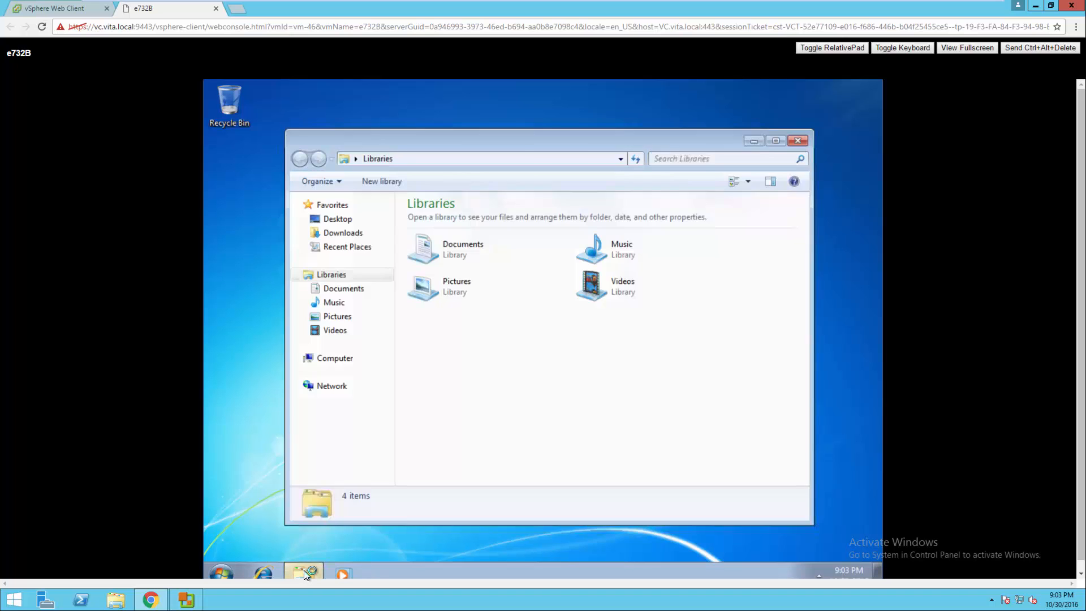
{"action": "right_click", "coordinate": [346, 364]}
{"action": "left_click", "coordinate": [396, 514]}
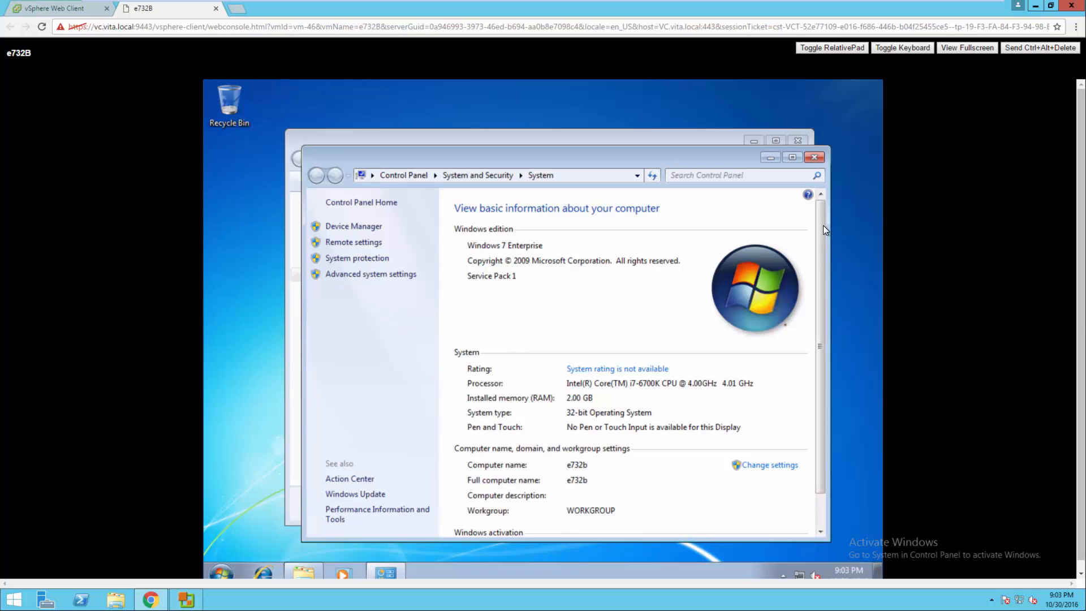
{"action": "left_click", "coordinate": [813, 157]}
{"action": "left_click", "coordinate": [799, 140]}
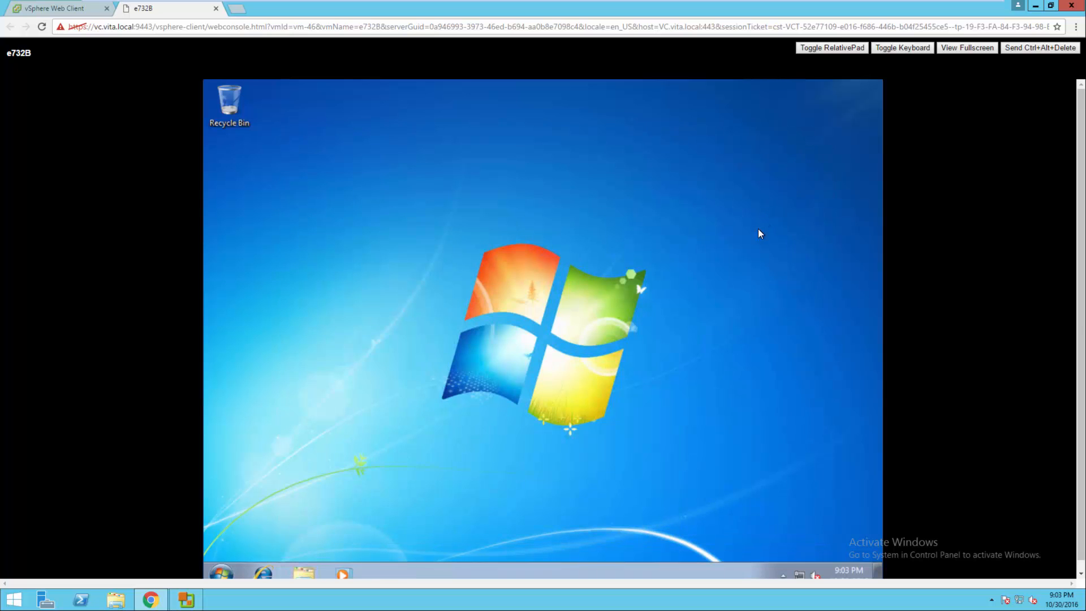